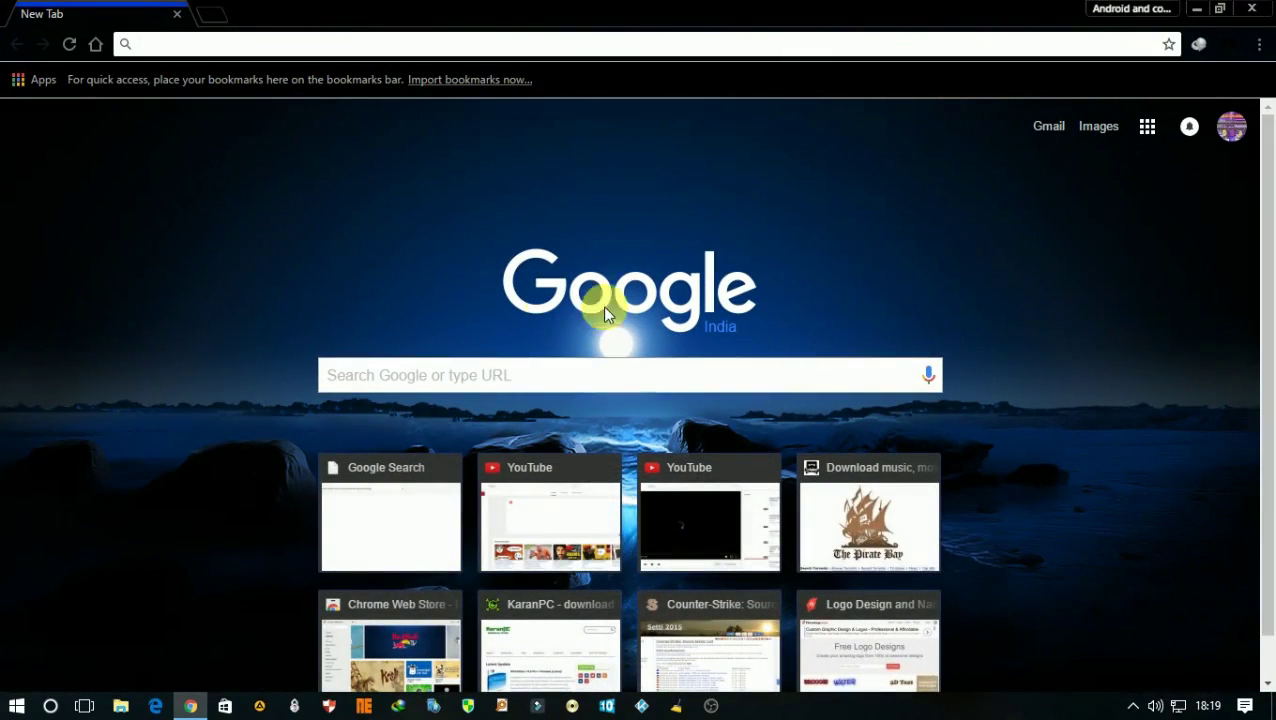
Step: Search Google for 'tor browser download' to reach the Tor Project download page
{"action": "left_click", "coordinate": [533, 385]}
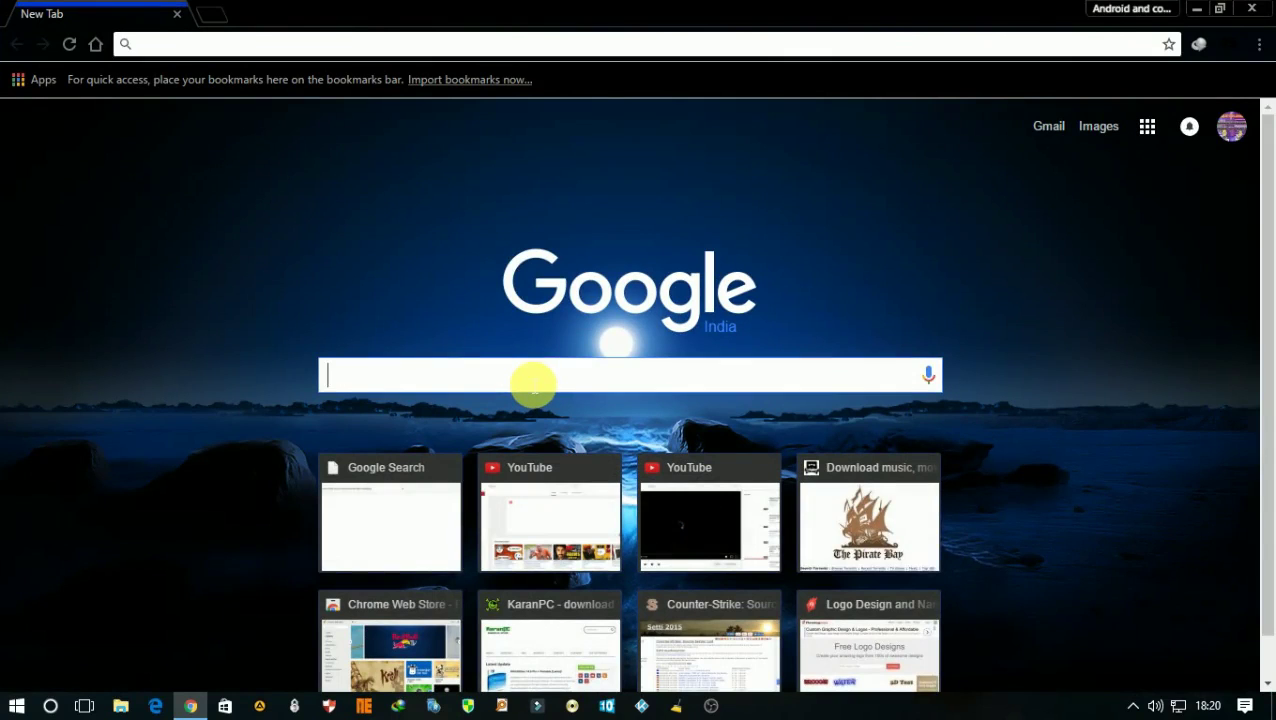
{"action": "type", "text": "tor"}
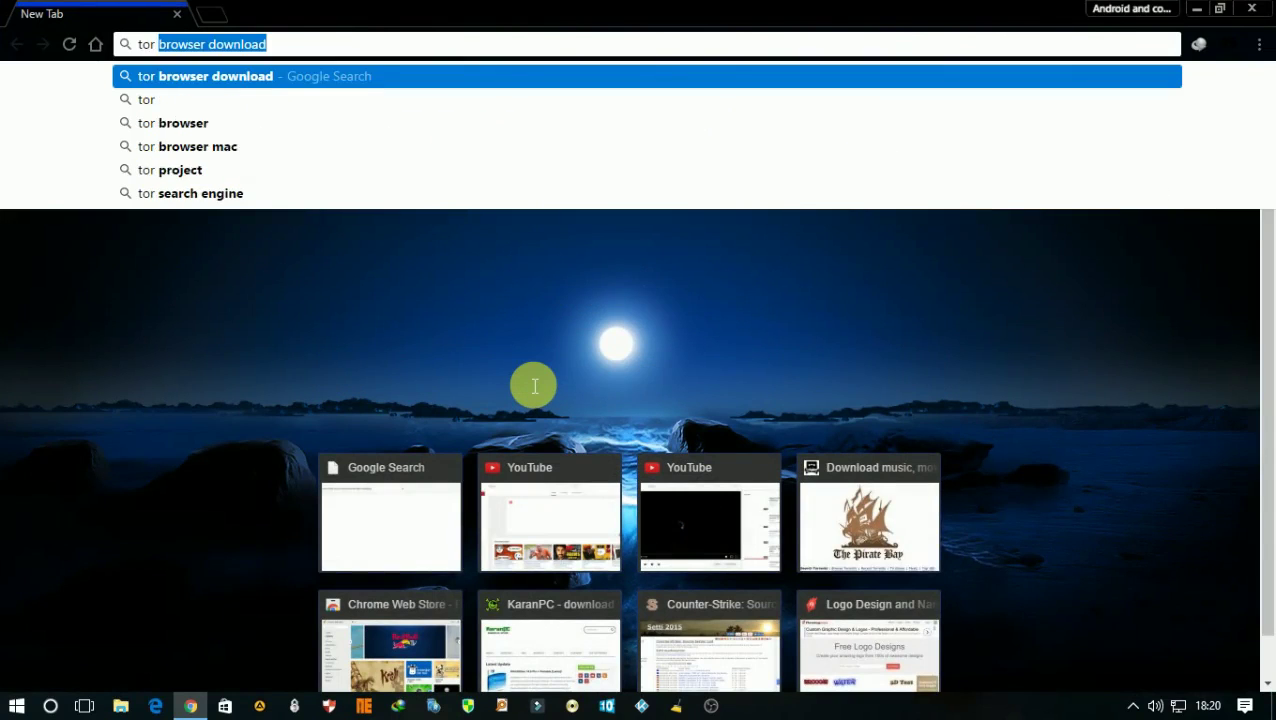
{"action": "key", "text": "Return"}
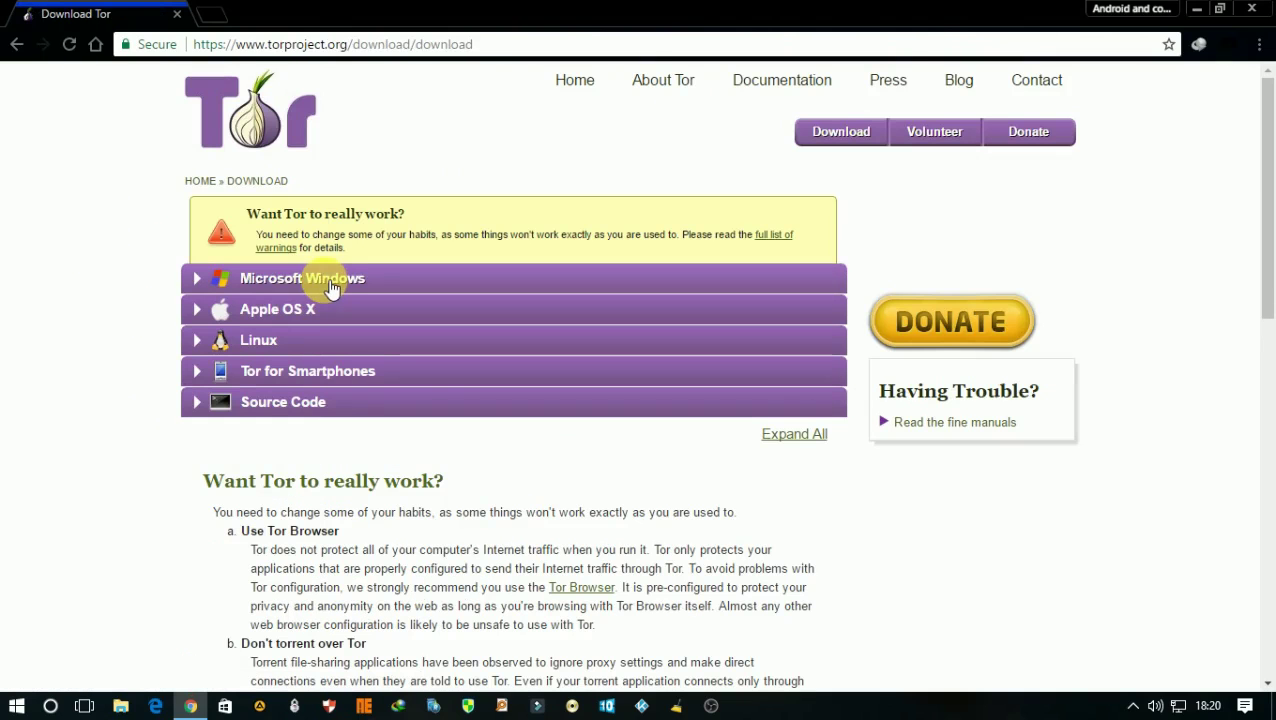
Step: Expand the Microsoft Windows section and download the English Tor Browser 7.0 installer
{"action": "left_click", "coordinate": [333, 289]}
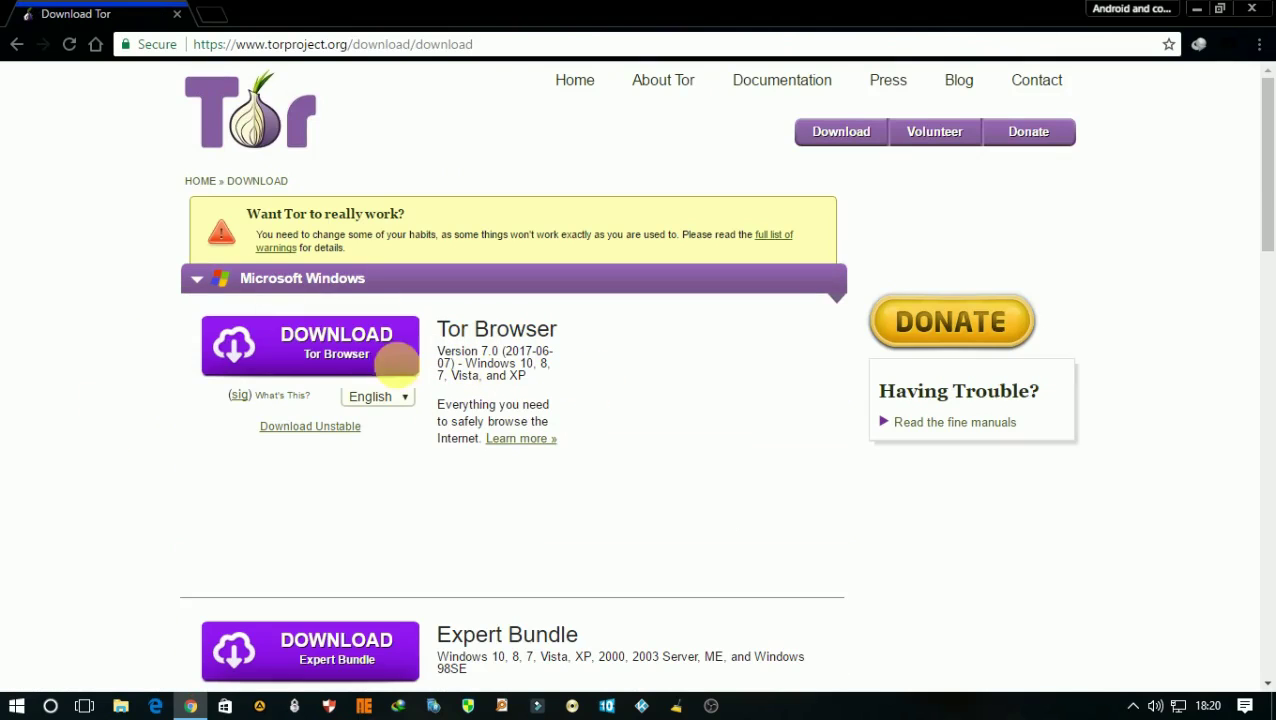
{"action": "scroll", "coordinate": [382, 476], "scroll_direction": "down", "scroll_amount": 1}
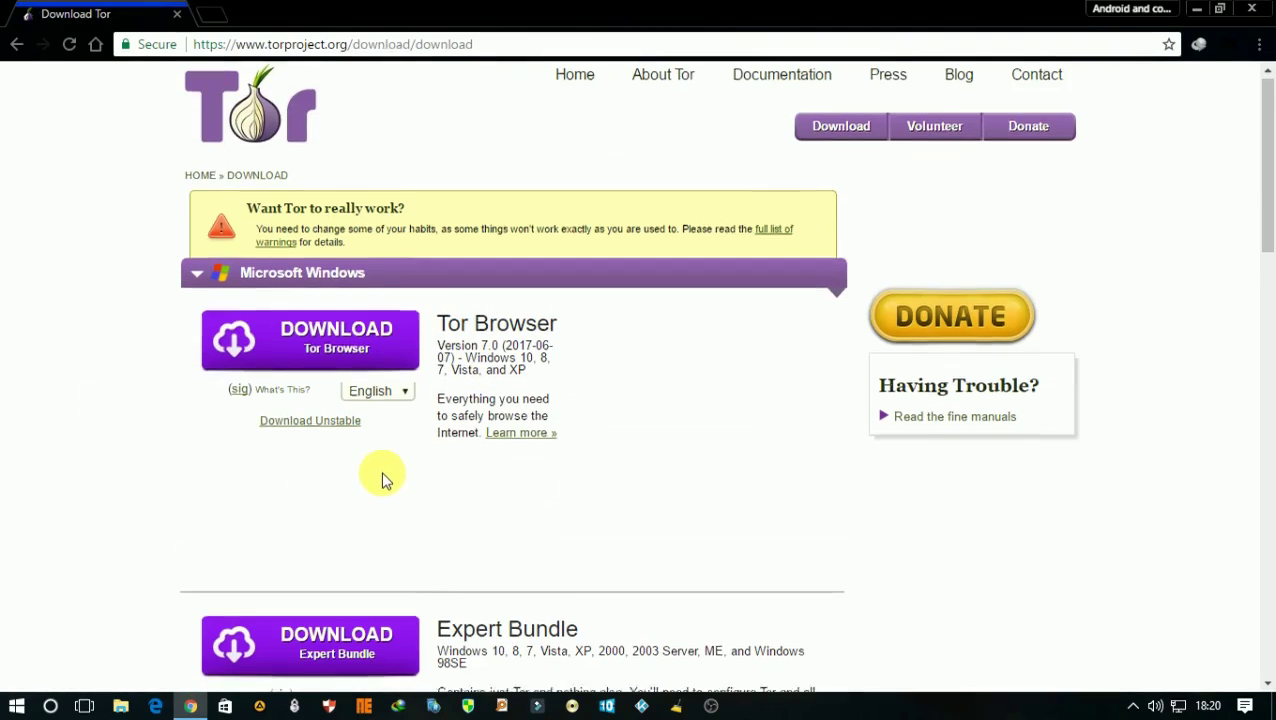
{"action": "scroll", "coordinate": [382, 476], "scroll_direction": "up", "scroll_amount": 1}
{"action": "left_click", "coordinate": [396, 397]}
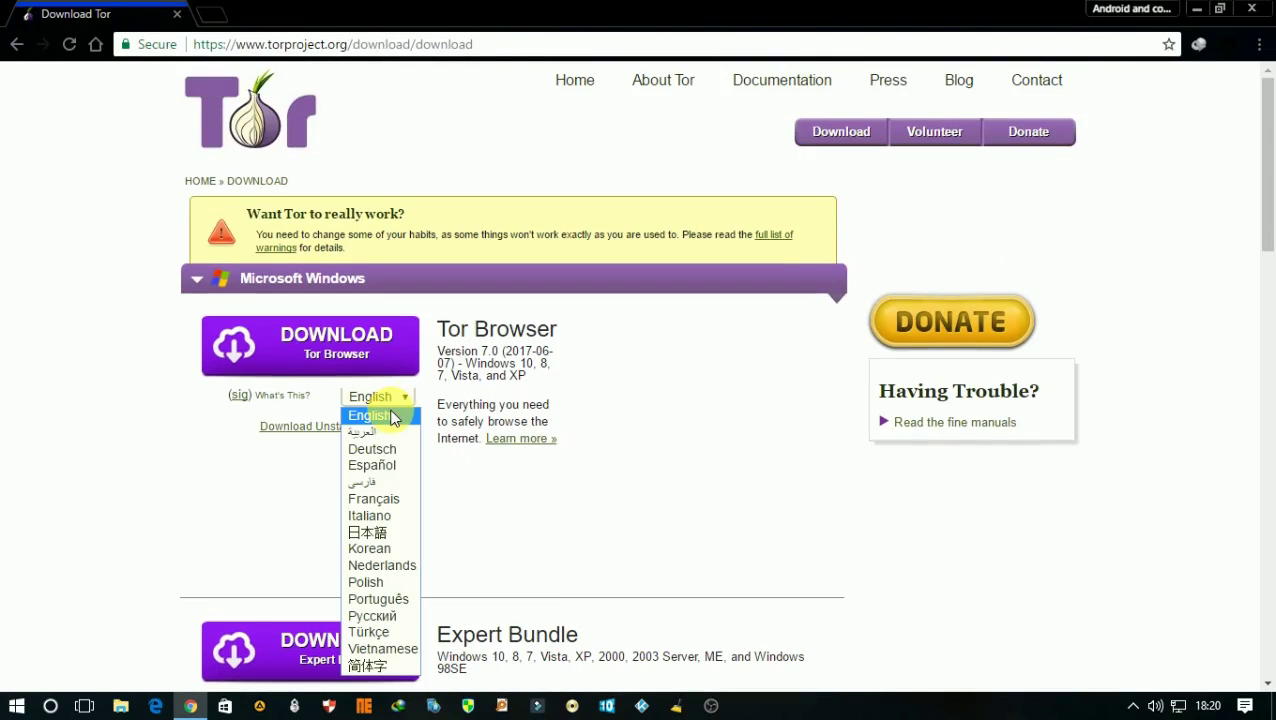
{"action": "left_click", "coordinate": [390, 416]}
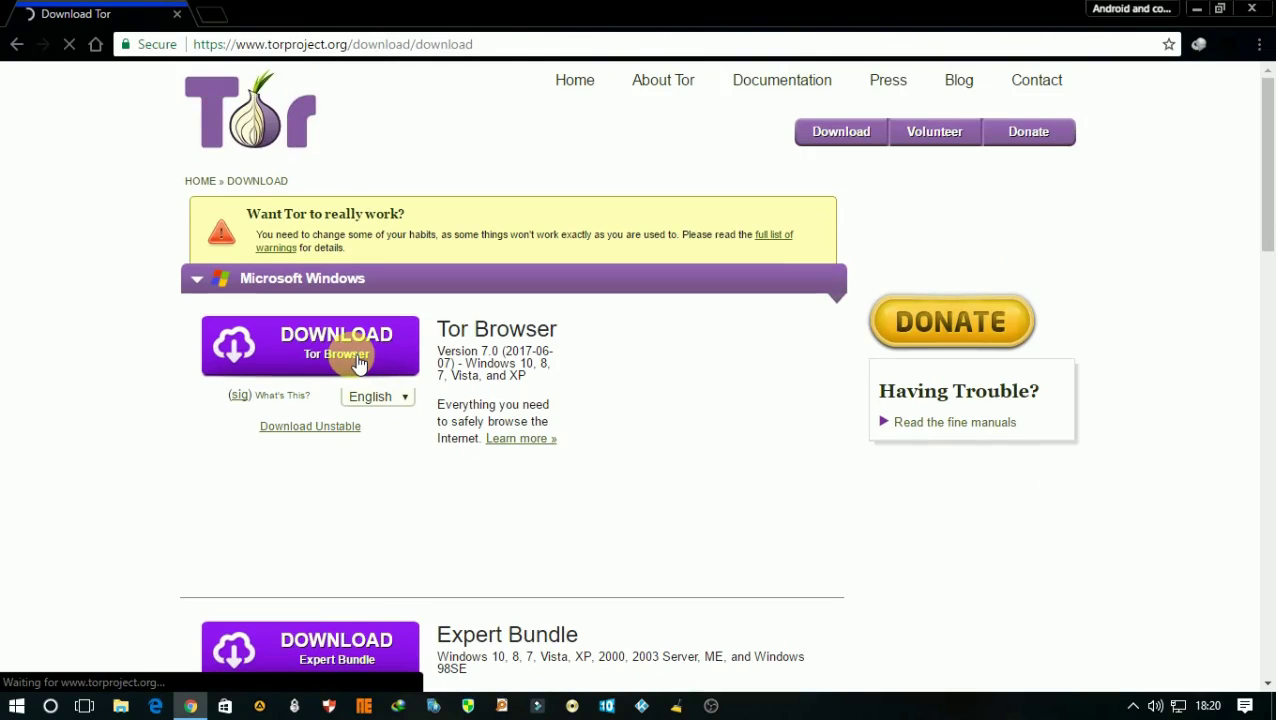
{"action": "scroll", "coordinate": [480, 400], "scroll_direction": "down", "scroll_amount": 2}
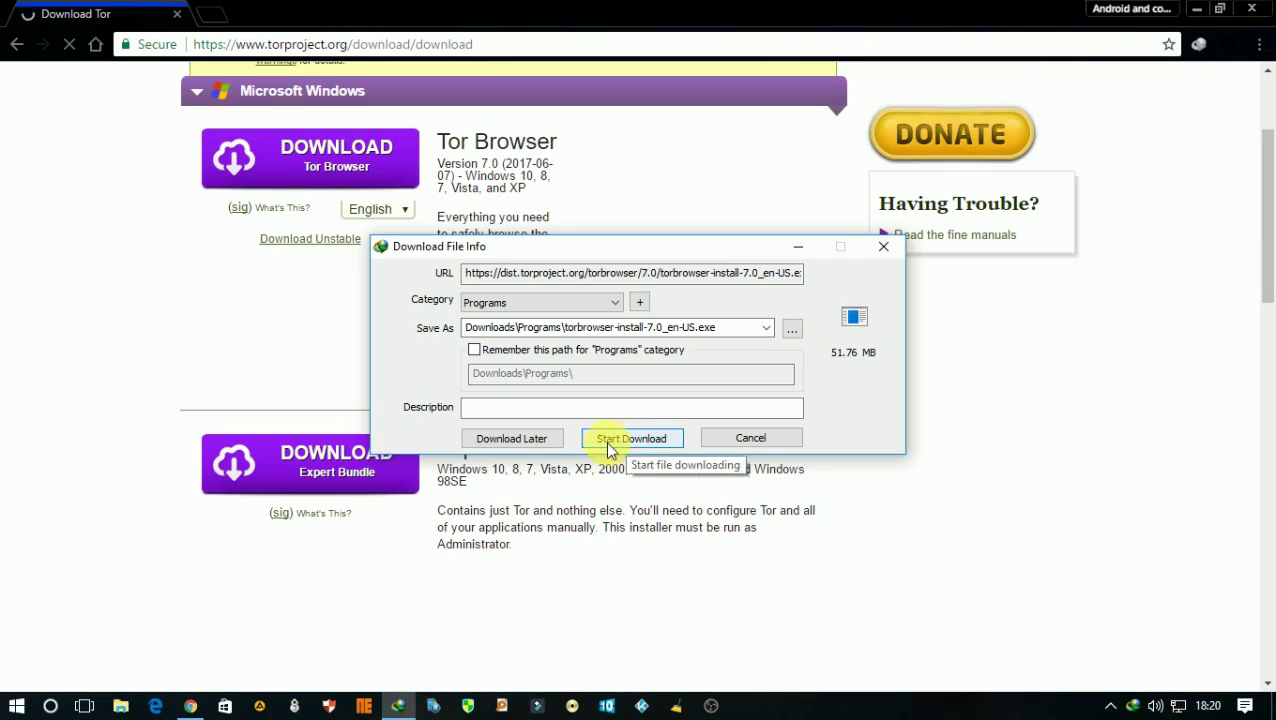
Step: Start the 51.76 MB torbrowser-install-7.0_en-US.exe download in IDM and hide its progress window
{"action": "left_click_drag", "start_coordinate": [584, 254], "coordinate": [572, 281]}
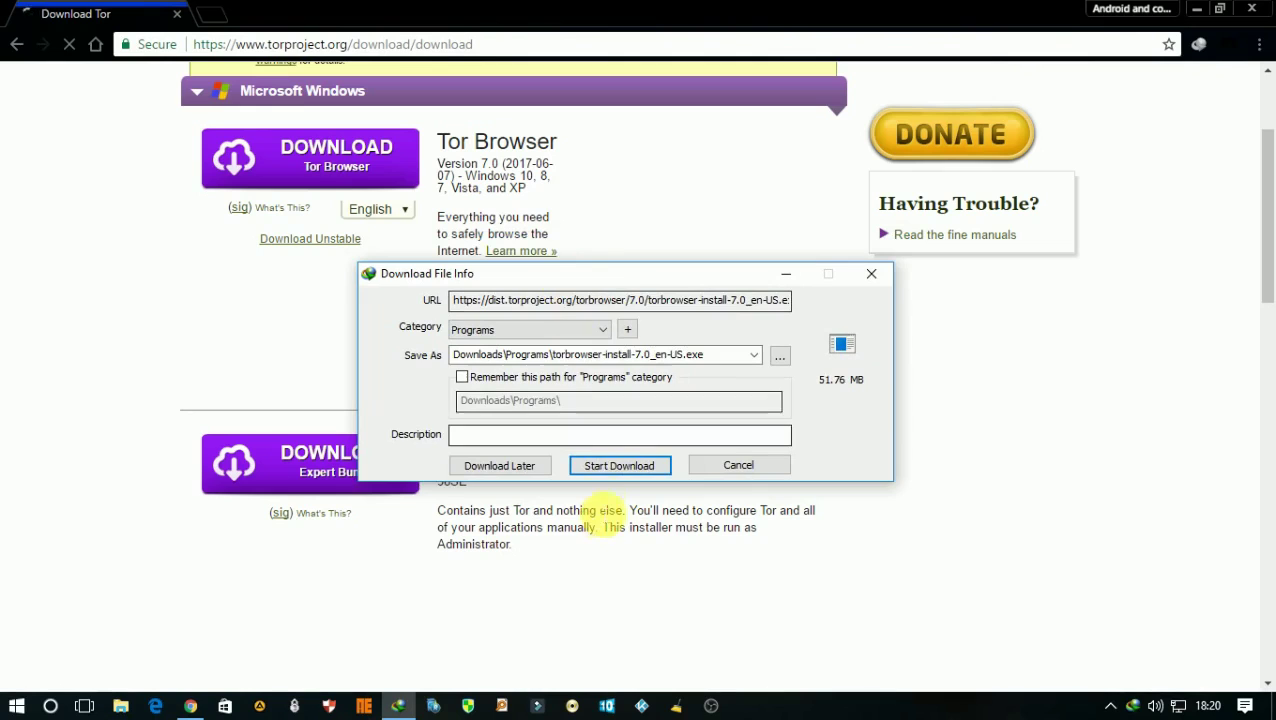
{"action": "left_click", "coordinate": [620, 465]}
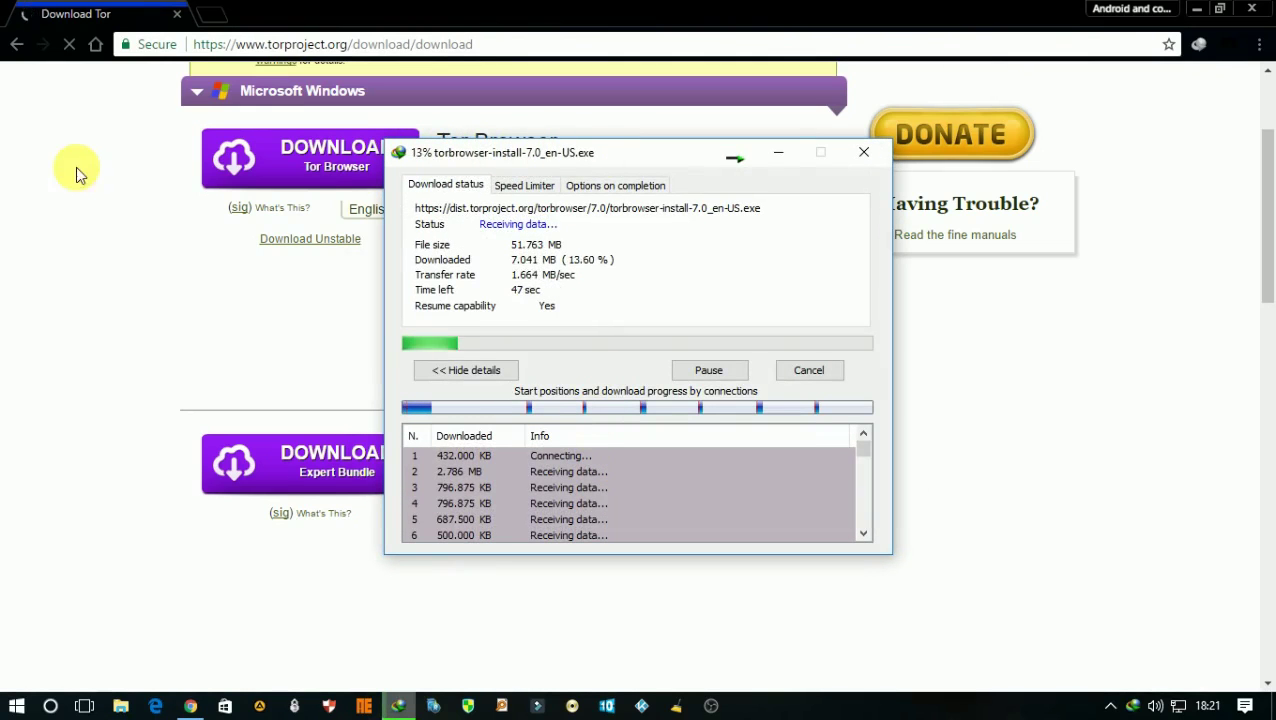
{"action": "left_click", "coordinate": [773, 155]}
{"action": "scroll", "coordinate": [638, 504], "scroll_direction": "up", "scroll_amount": 2}
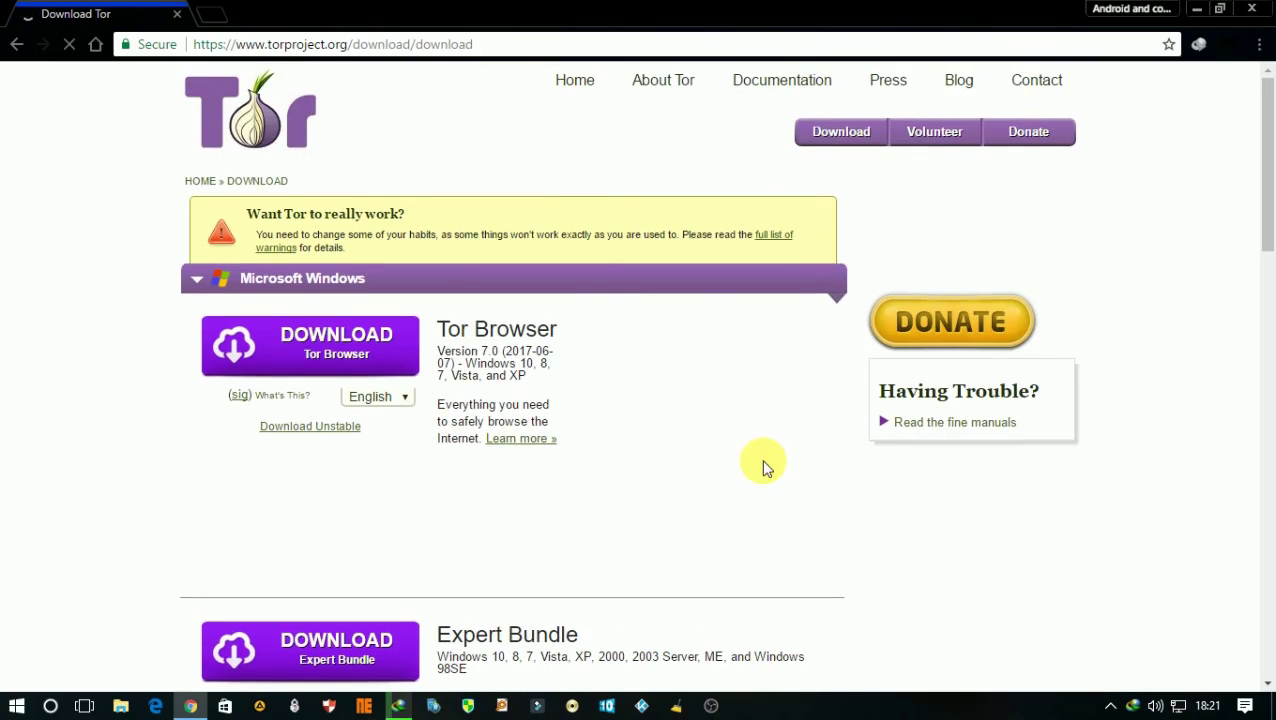
{"action": "scroll", "coordinate": [766, 466], "scroll_direction": "down", "scroll_amount": 4}
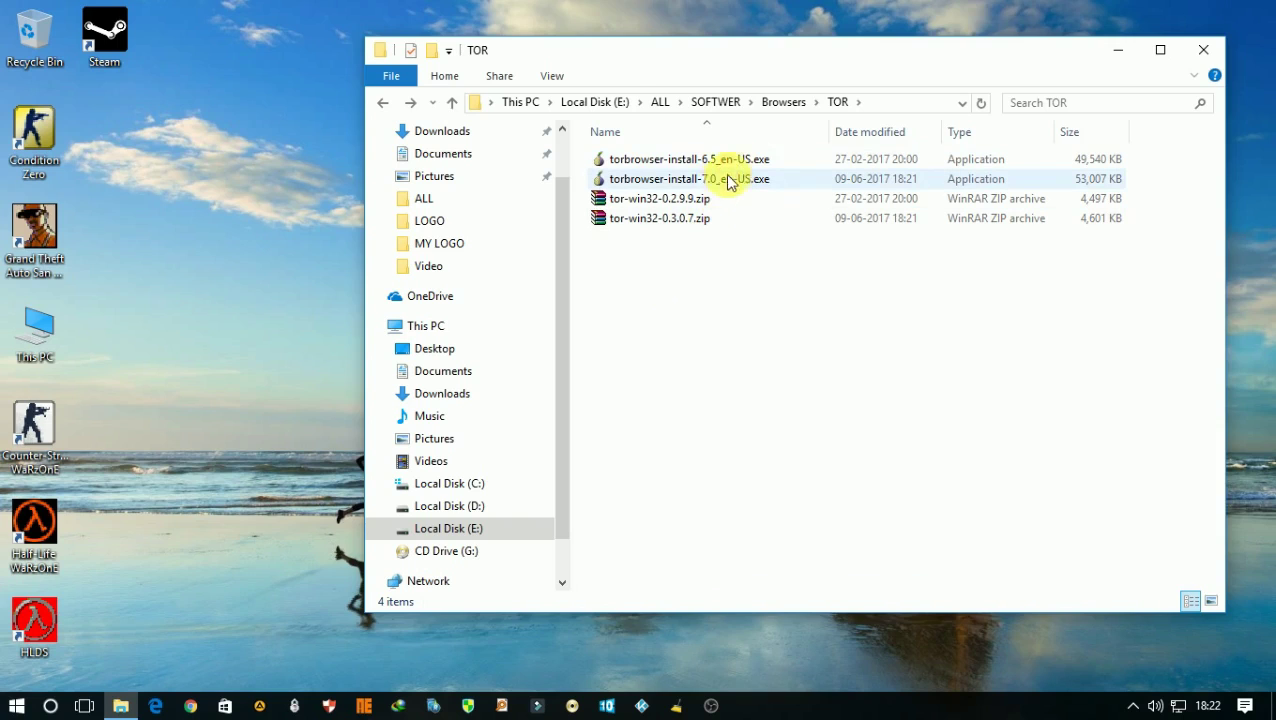
Step: Install Tor Browser 7.0 in English to the default folder with Run Tor Browser unchecked
{"action": "double_click", "coordinate": [722, 188]}
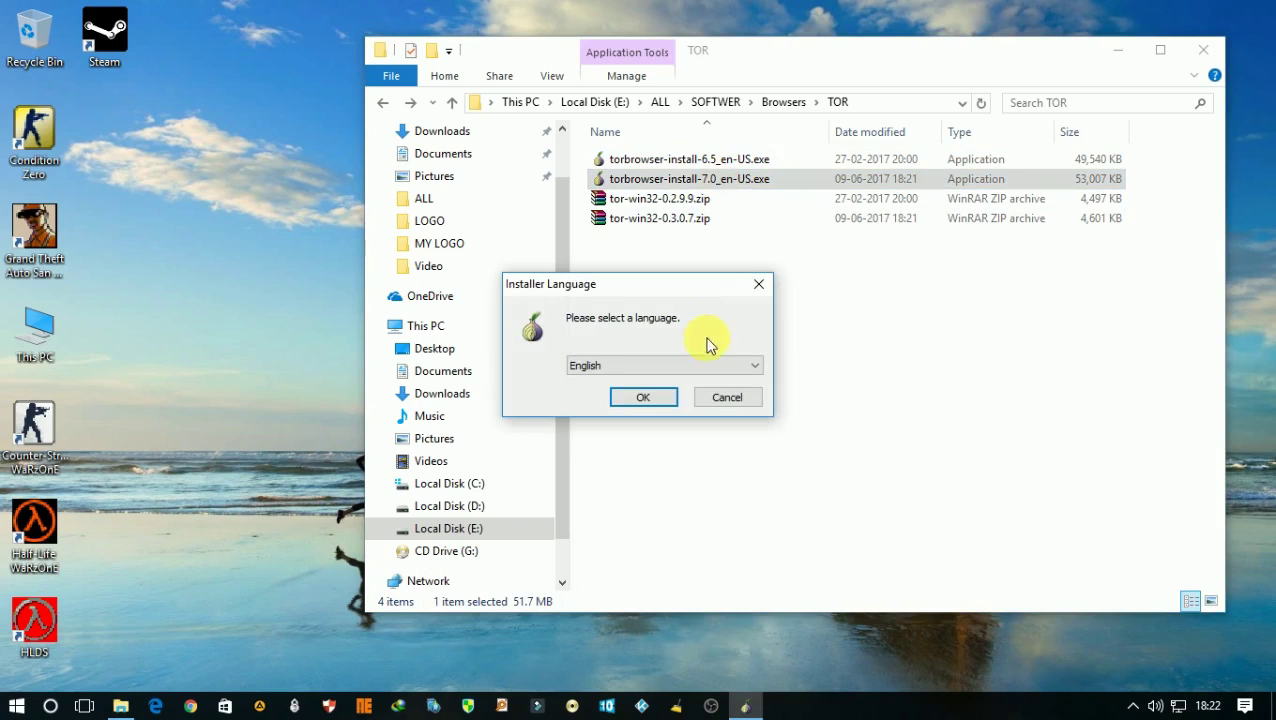
{"action": "left_click", "coordinate": [650, 398]}
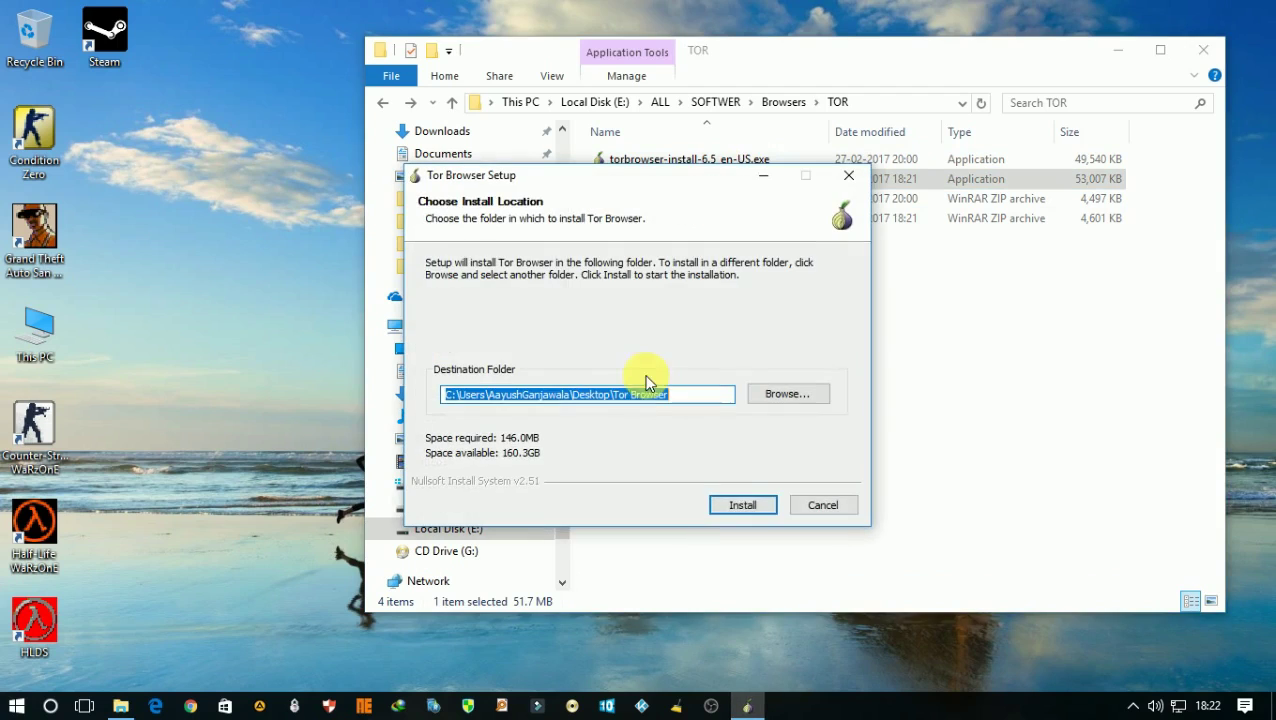
{"action": "left_click", "coordinate": [741, 506]}
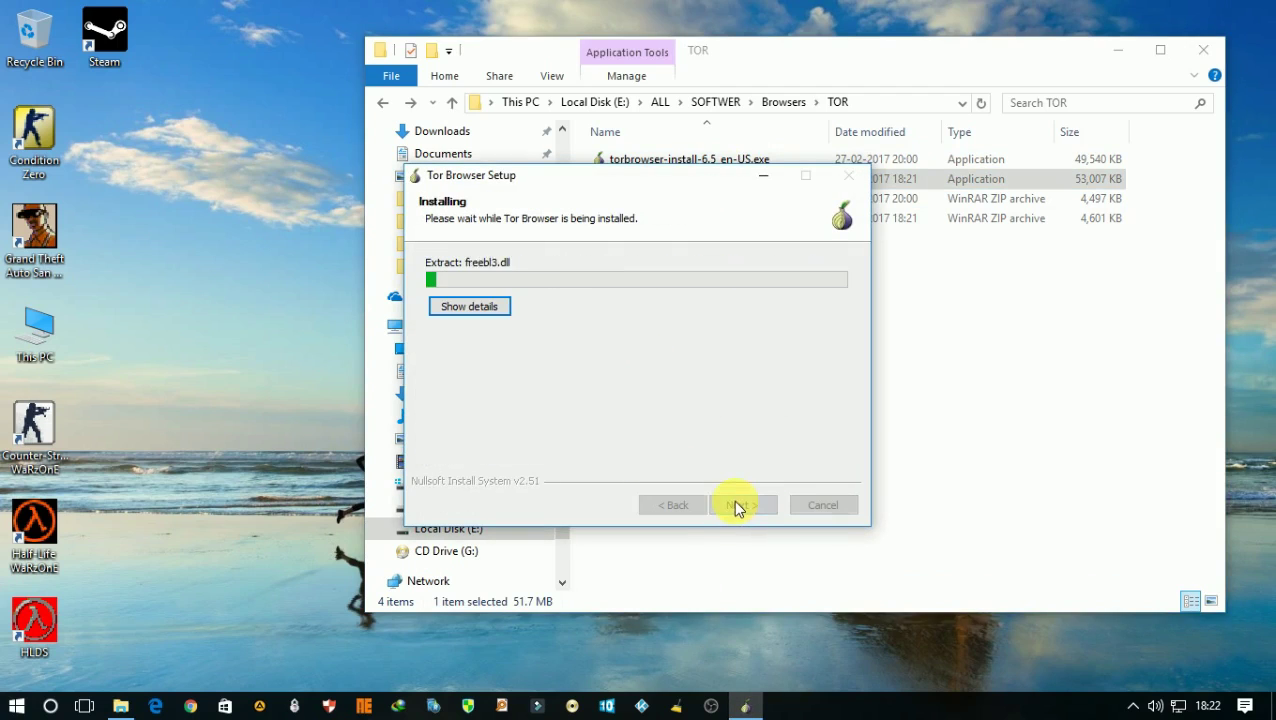
{"action": "left_click", "coordinate": [465, 308]}
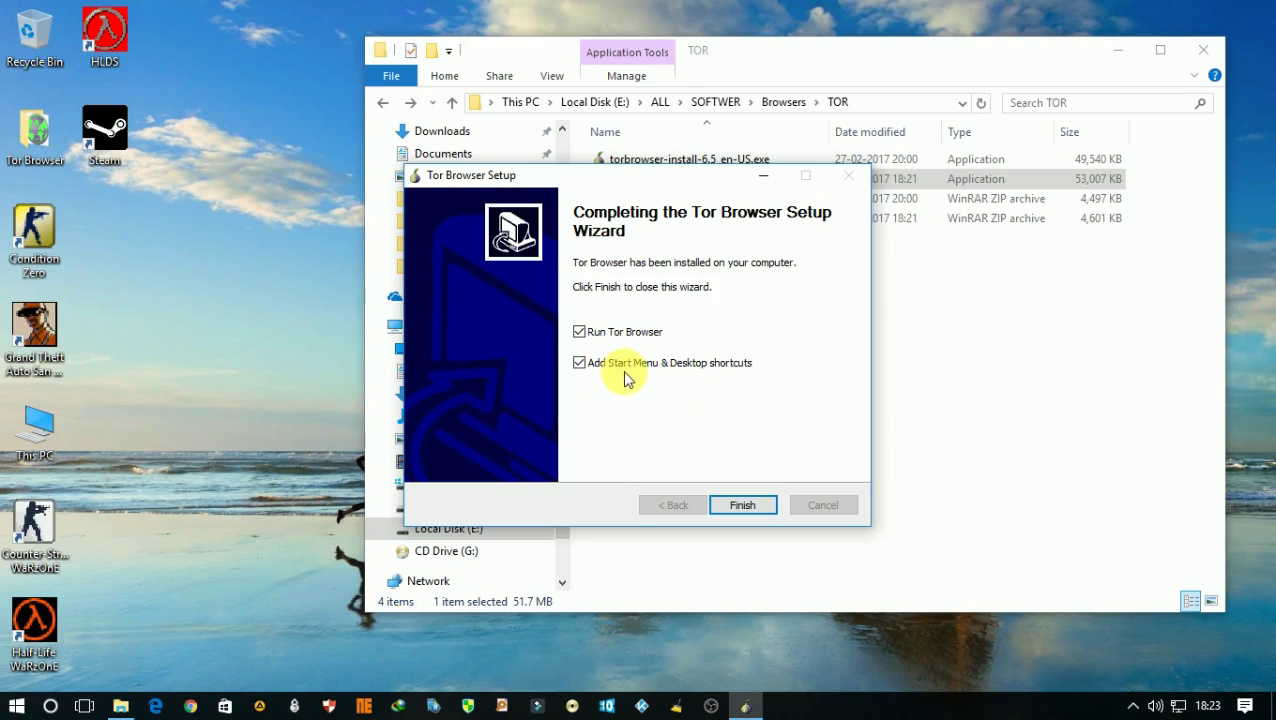
{"action": "left_click", "coordinate": [628, 333]}
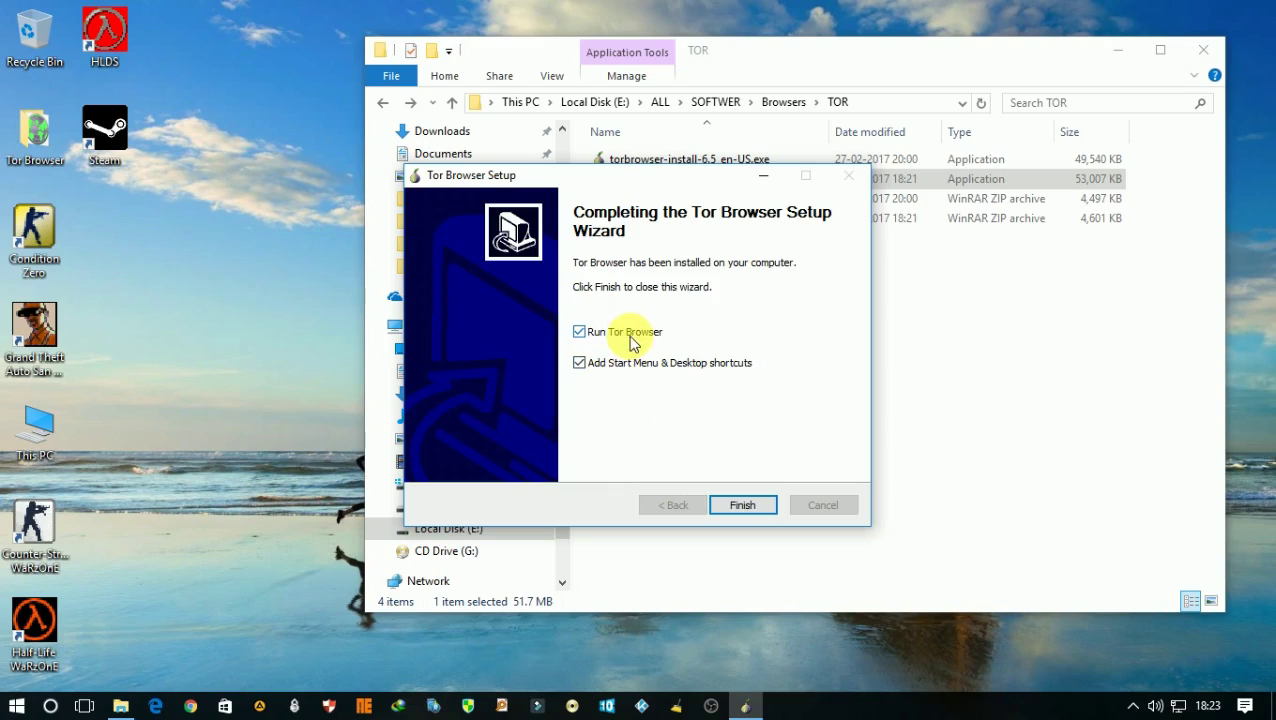
{"action": "left_click", "coordinate": [741, 506]}
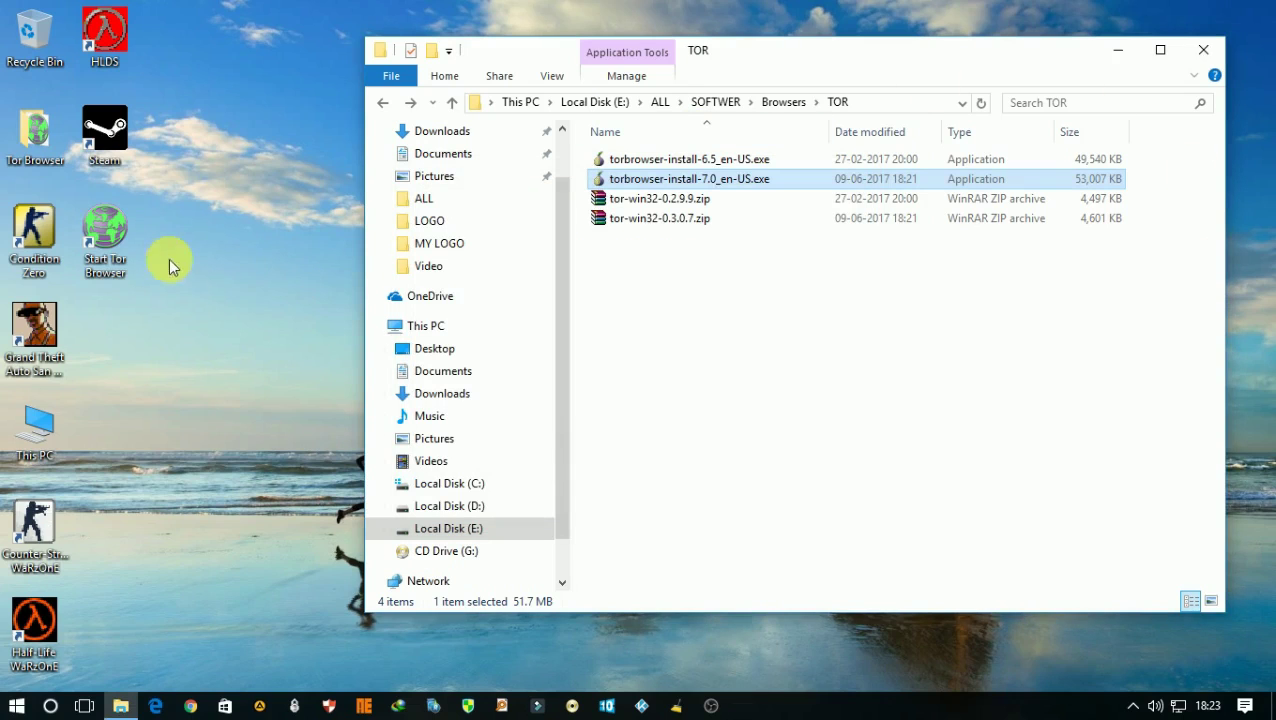
Step: Launch Tor Browser from the Start Tor Browser desktop shortcut
{"action": "left_click", "coordinate": [126, 229]}
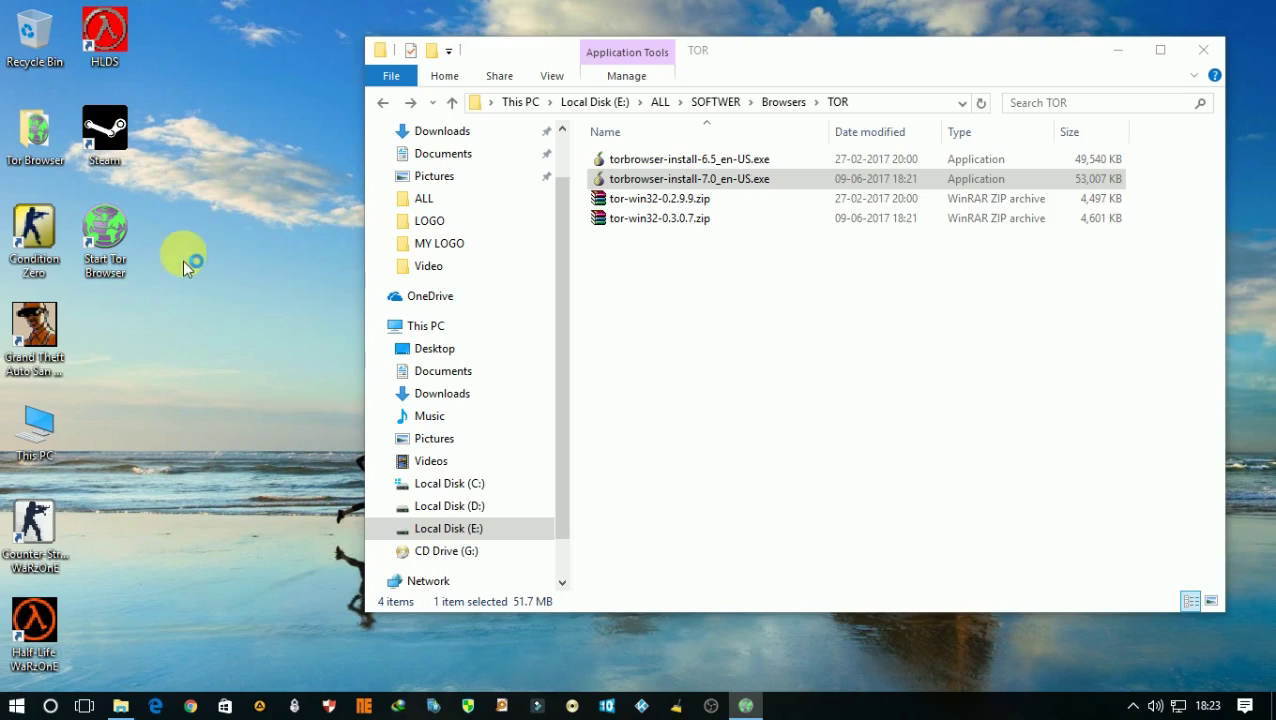
{"action": "mouse_move", "coordinate": [745, 703]}
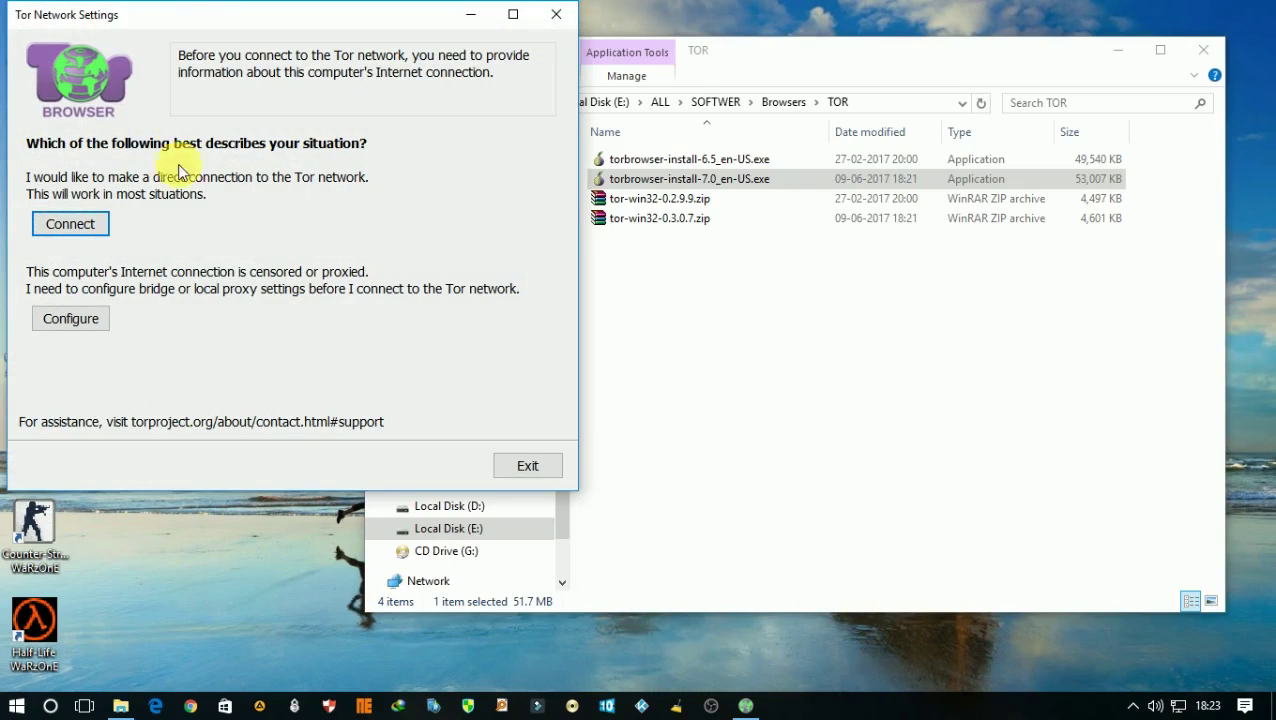
Step: Connect directly to the Tor network from the Tor Network Settings window
{"action": "left_click_drag", "start_coordinate": [155, 18], "coordinate": [371, 117]}
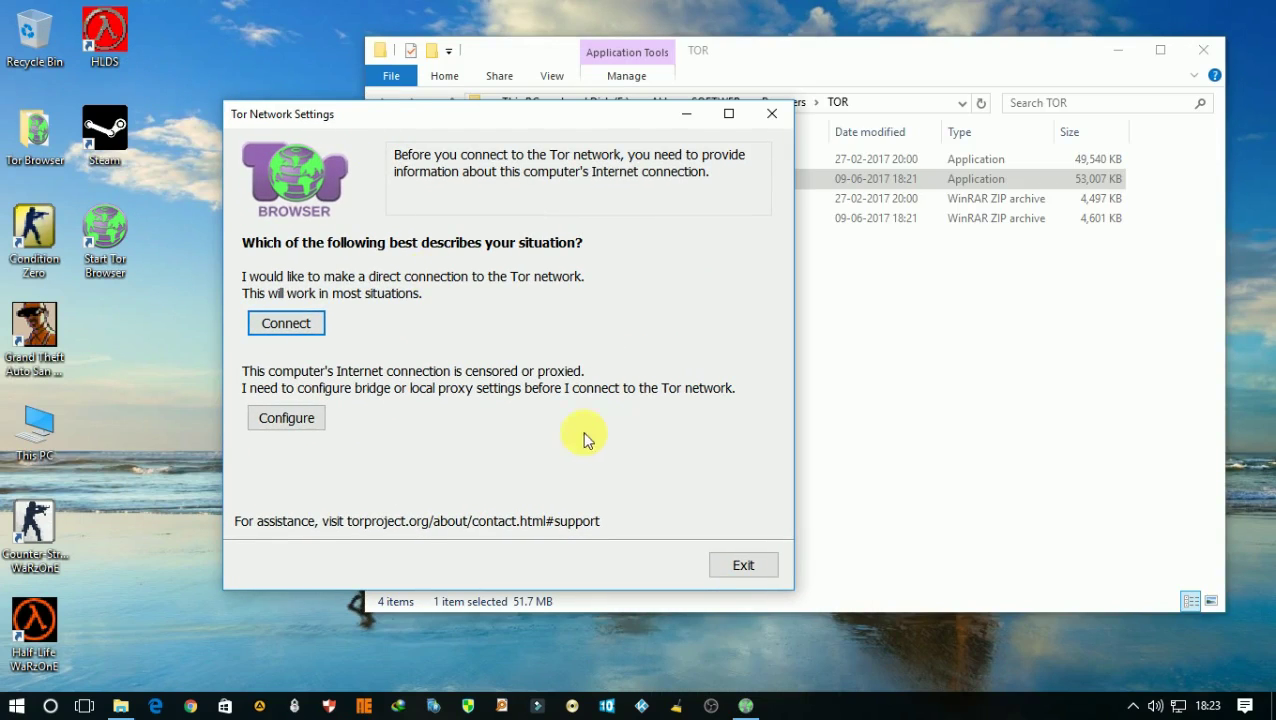
{"action": "left_click", "coordinate": [304, 322]}
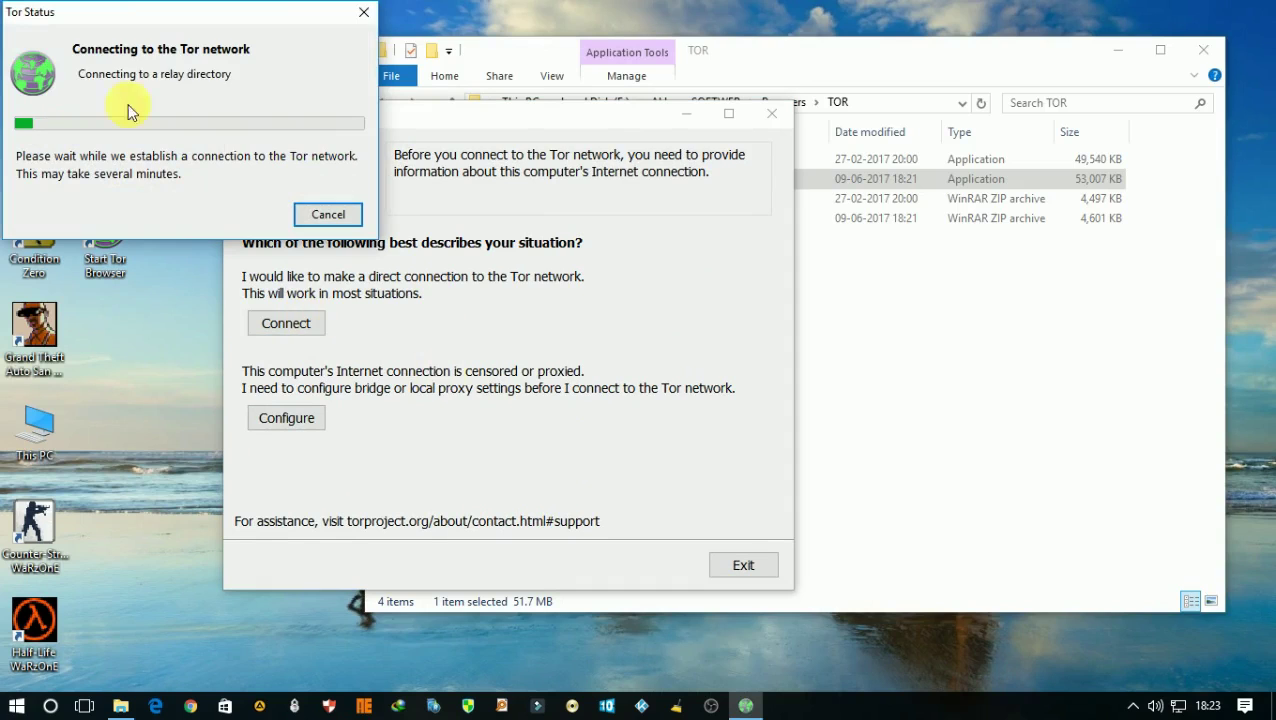
{"action": "left_click_drag", "start_coordinate": [128, 20], "coordinate": [410, 191]}
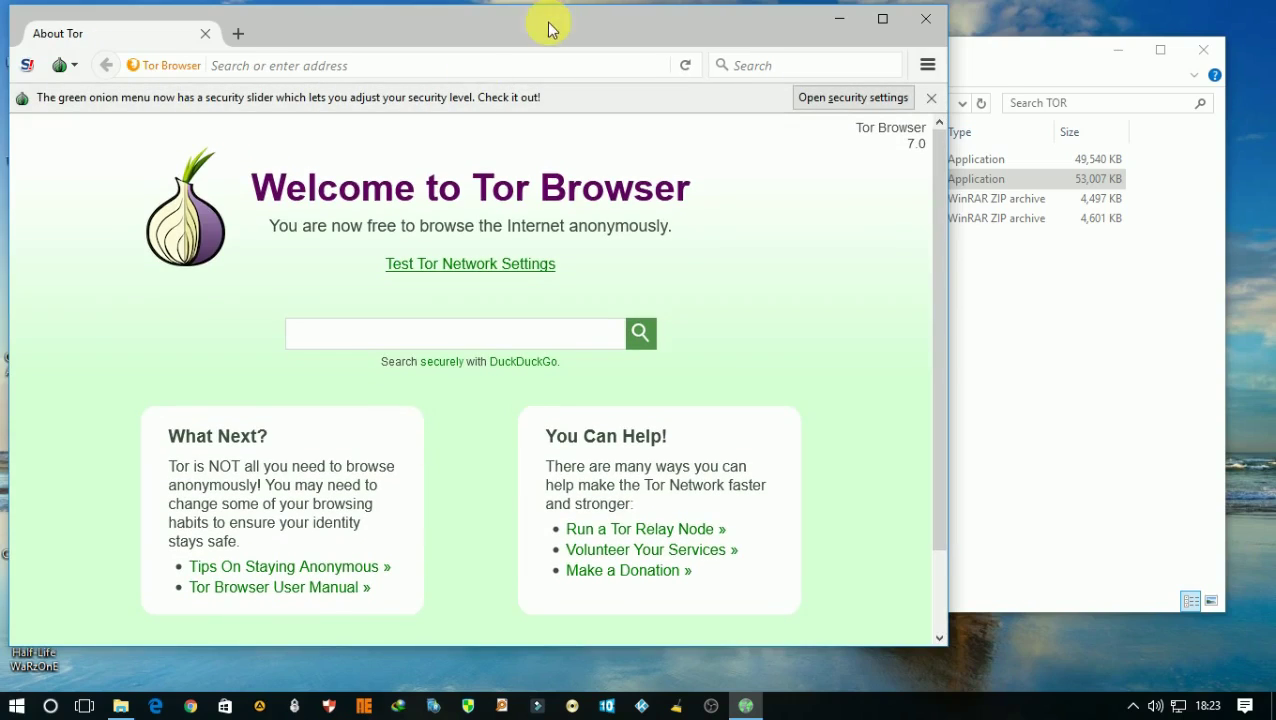
Step: Maximize Tor Browser and search DuckDuckGo for 'hidden wiki' in a new tab
{"action": "left_click_drag", "start_coordinate": [548, 30], "coordinate": [668, 15]}
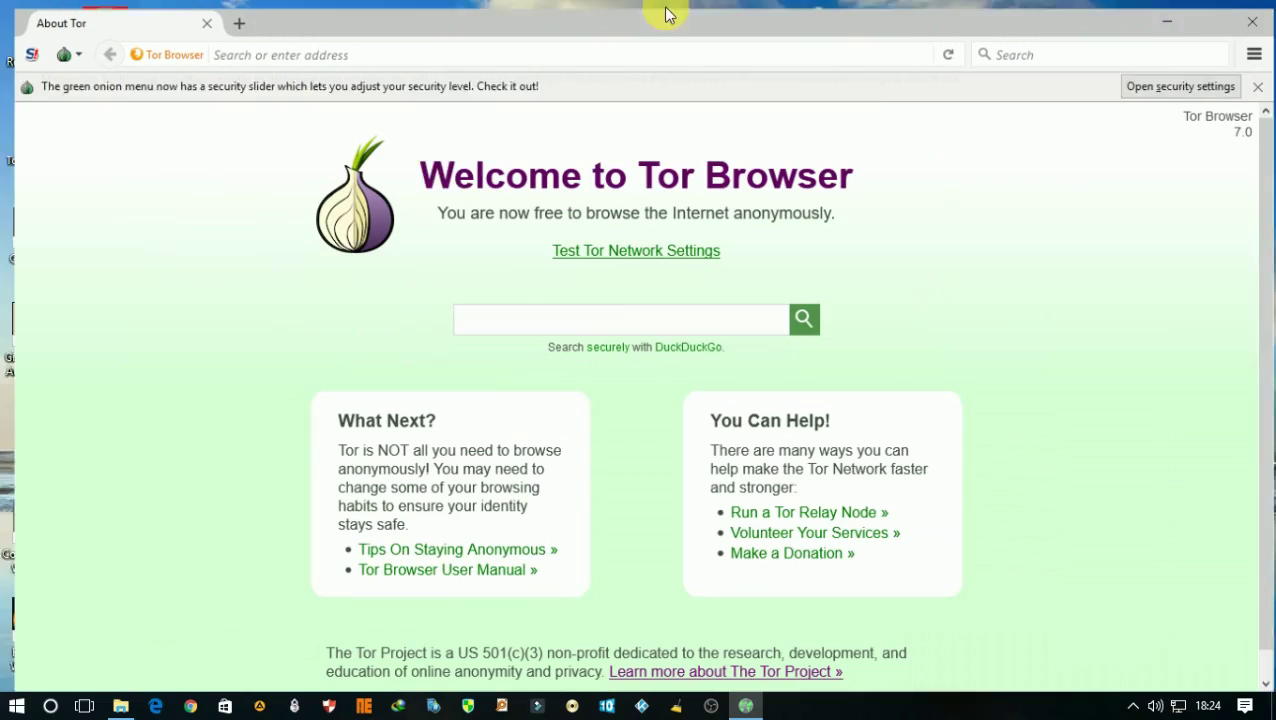
{"action": "left_click", "coordinate": [229, 15]}
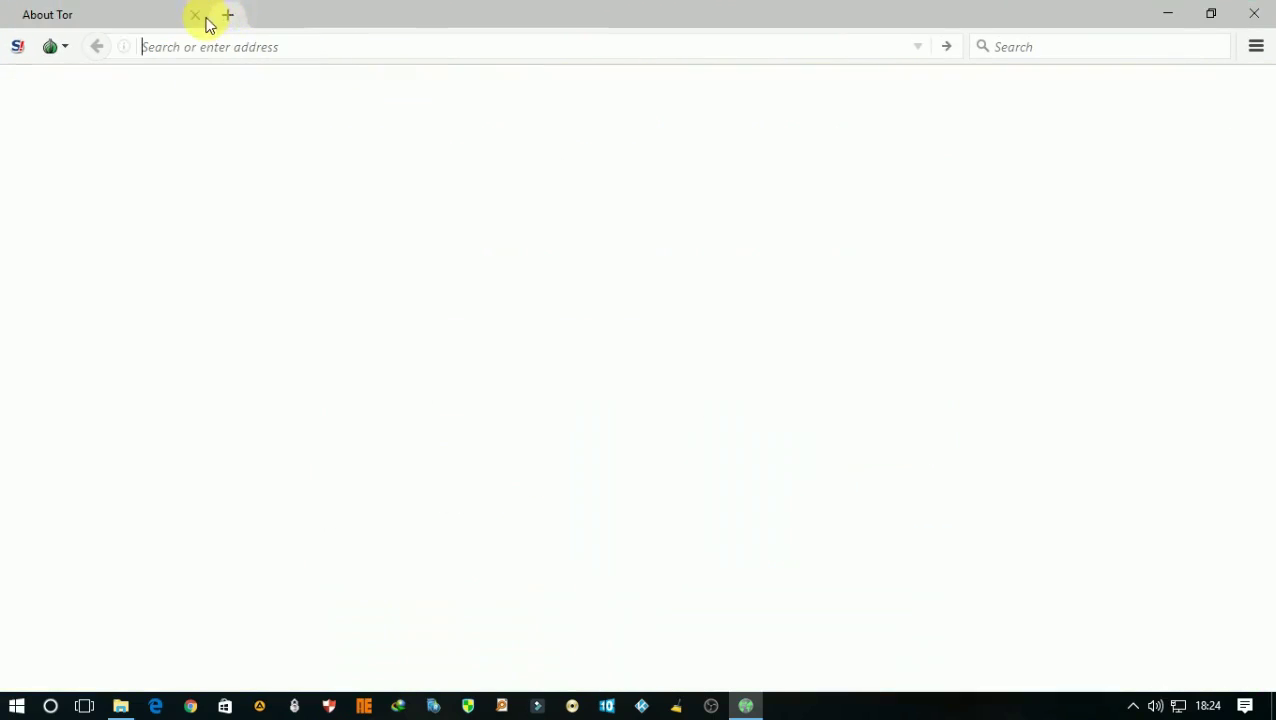
{"action": "left_click", "coordinate": [636, 140]}
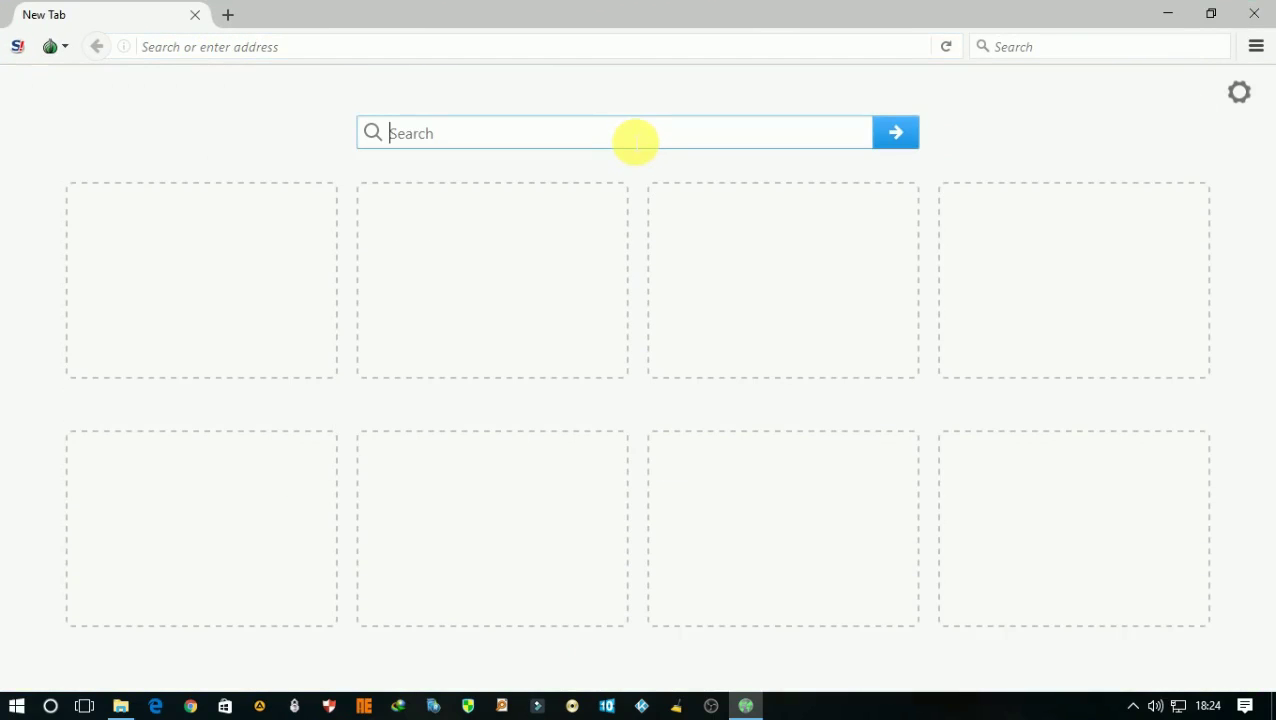
{"action": "type", "text": "w"}
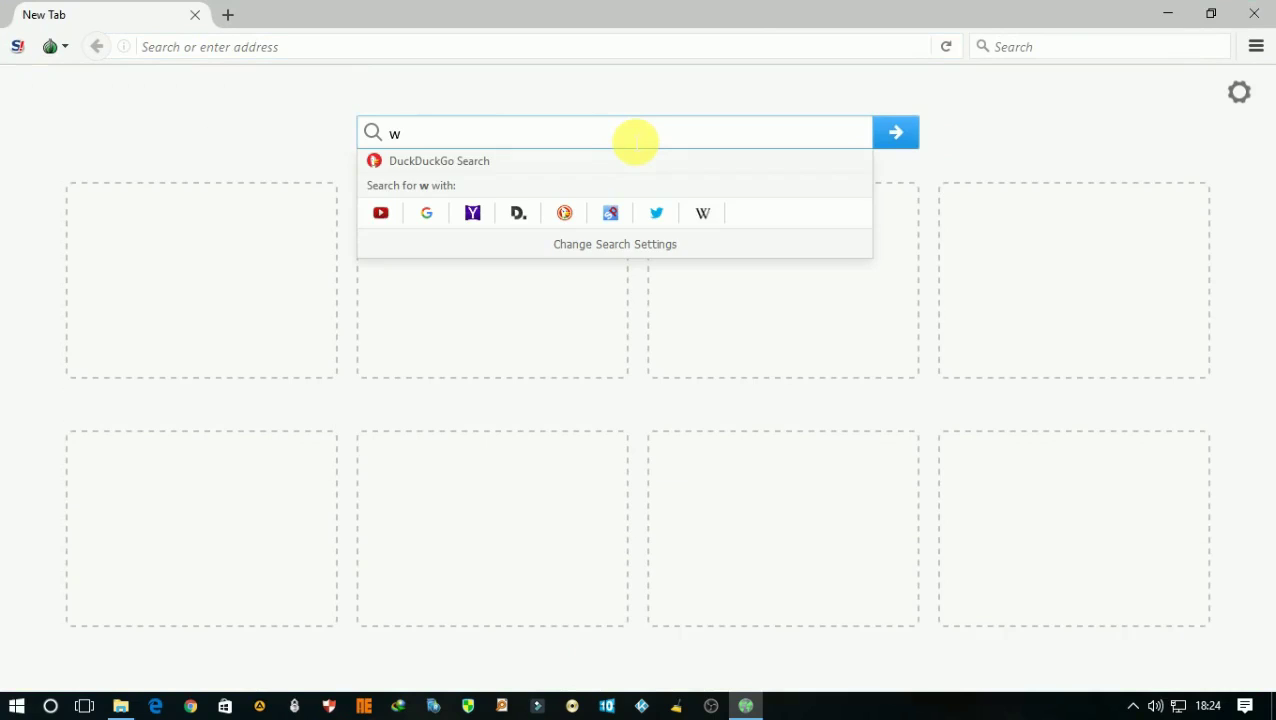
{"action": "key", "text": "BackSpace"}
{"action": "type", "text": "hidden wiki"}
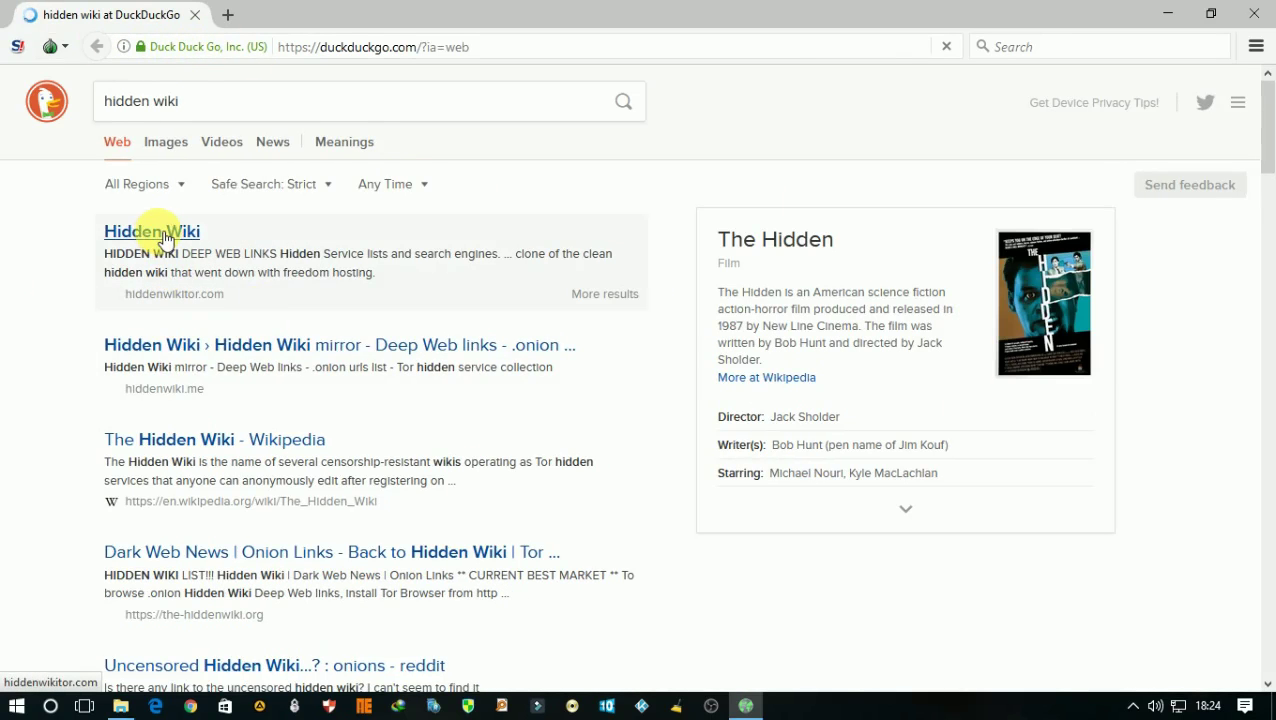
Step: Open the Hidden Wiki result, try one onion link, then close that tab
{"action": "left_click", "coordinate": [164, 236]}
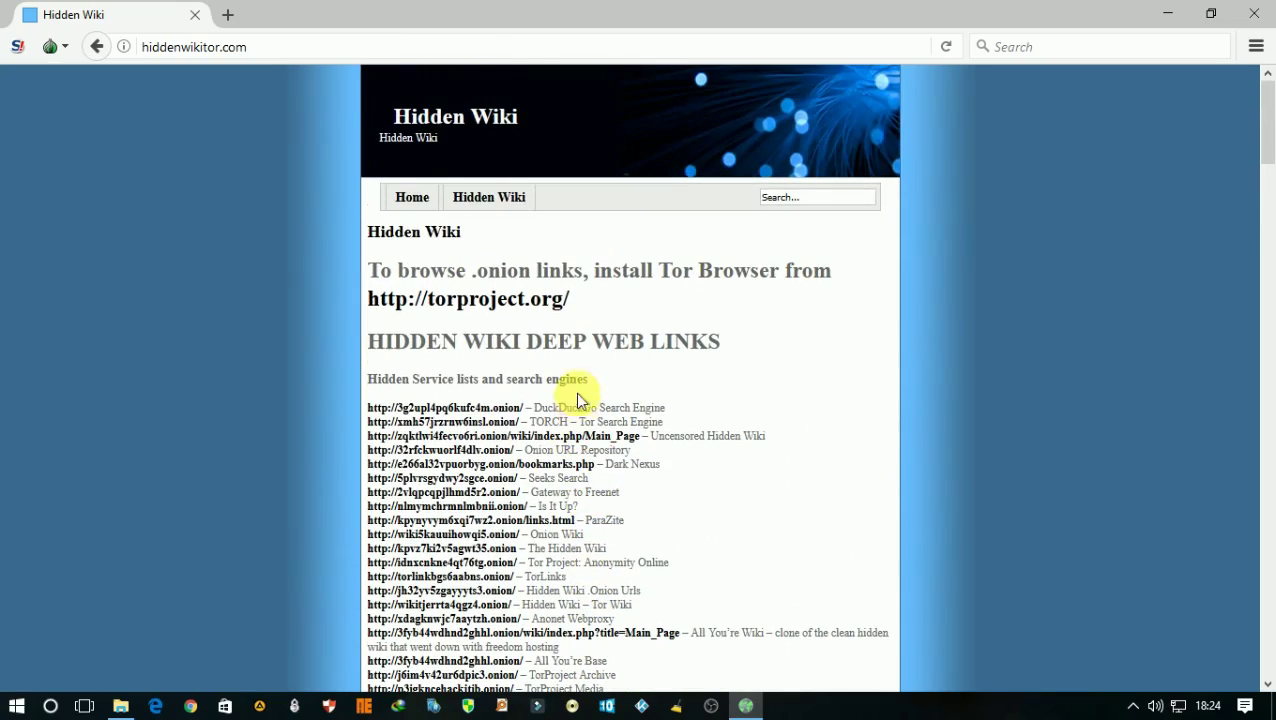
{"action": "scroll", "coordinate": [586, 338], "scroll_direction": "down", "scroll_amount": 5}
{"action": "scroll", "coordinate": [586, 340], "scroll_direction": "down", "scroll_amount": 2}
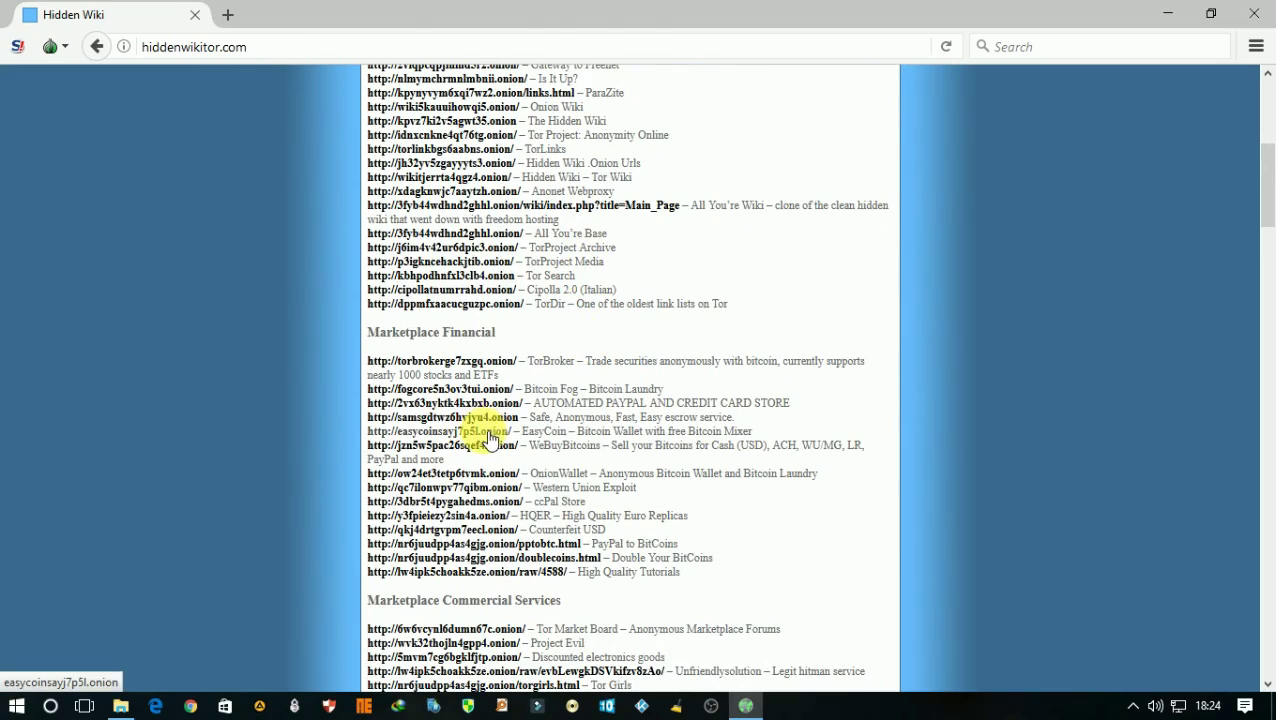
{"action": "left_click", "coordinate": [490, 440]}
{"action": "left_click", "coordinate": [392, 14]}
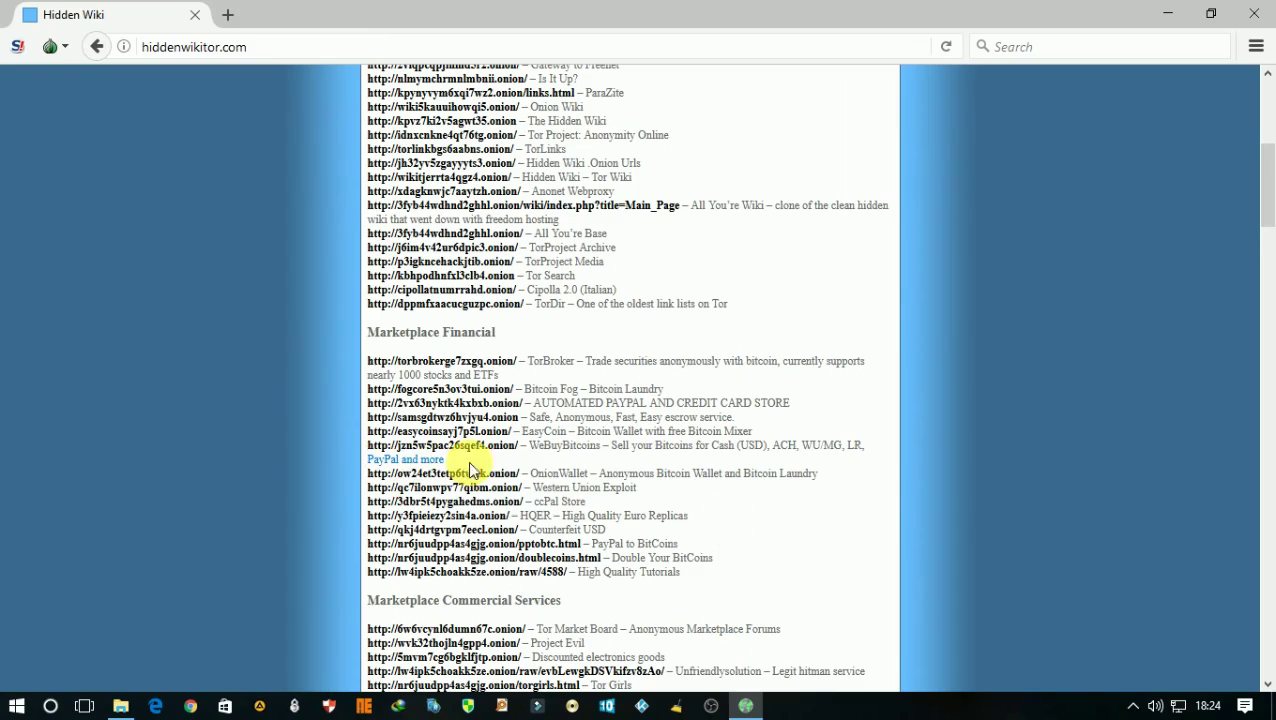
Step: Scroll down through the Hidden Wiki's onion link directory and back up
{"action": "scroll", "coordinate": [670, 495], "scroll_direction": "down", "scroll_amount": 4}
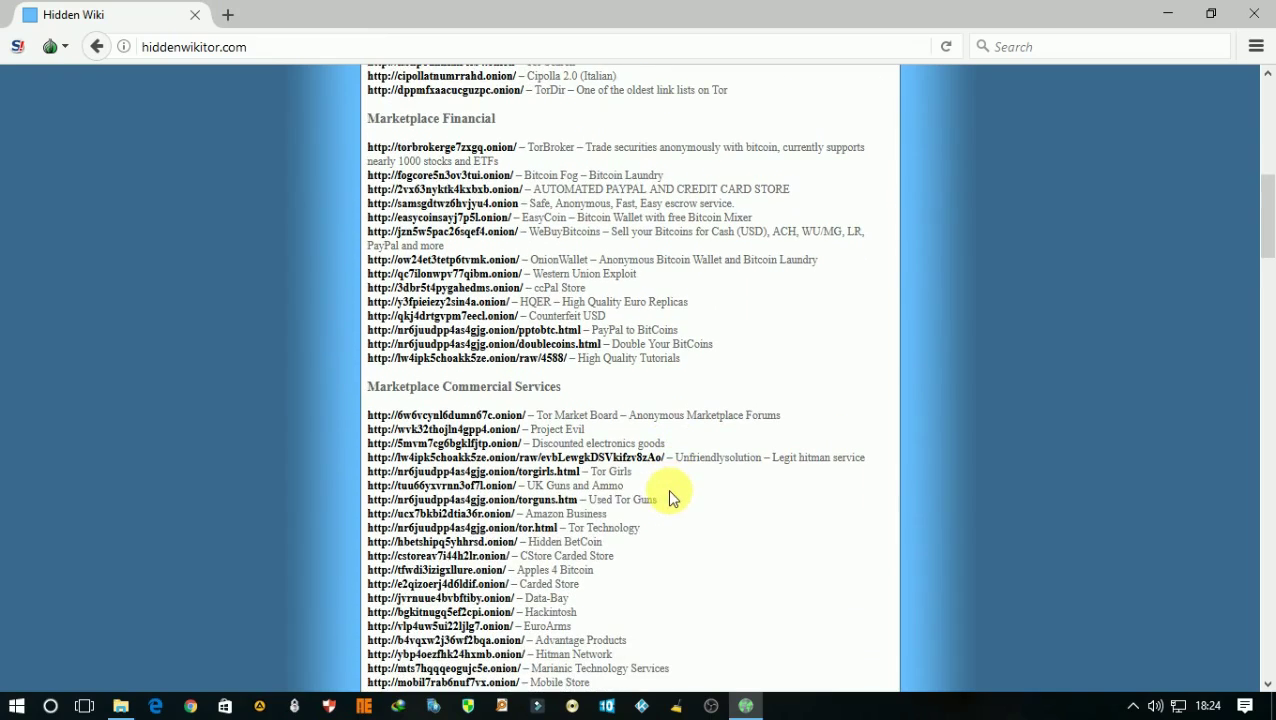
{"action": "scroll", "coordinate": [640, 600], "scroll_direction": "down", "scroll_amount": 2}
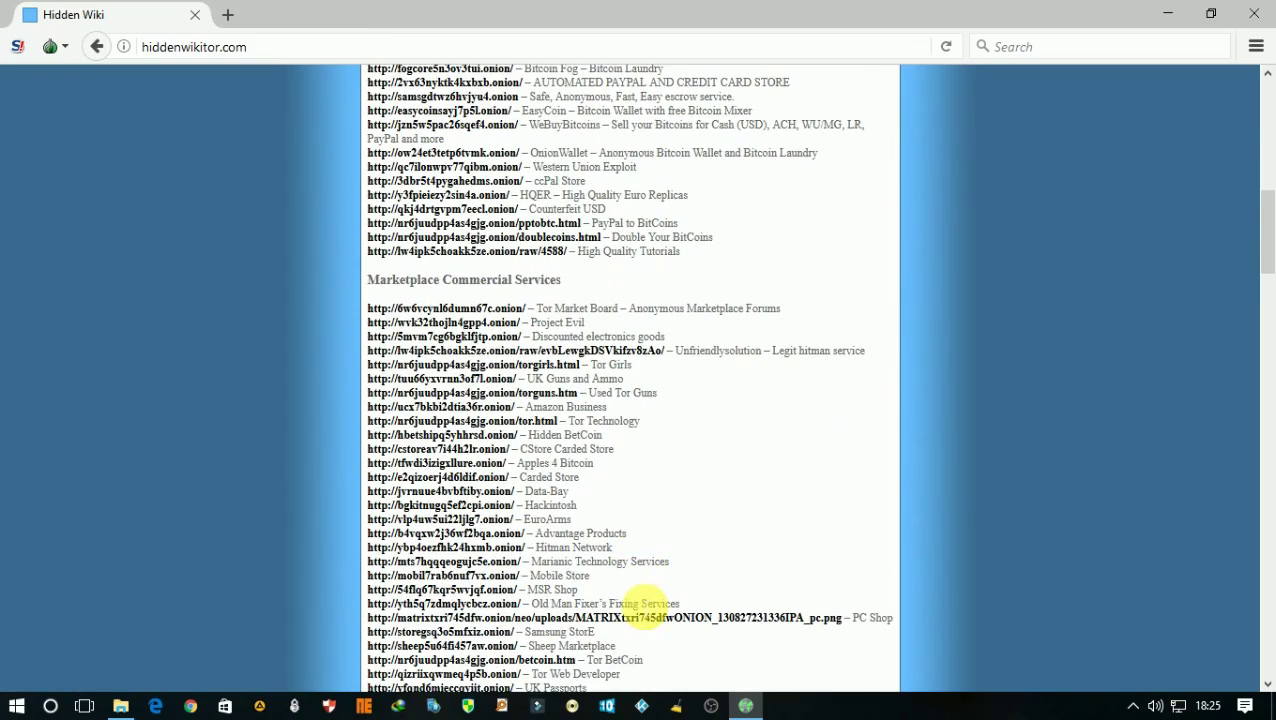
{"action": "scroll", "coordinate": [640, 600], "scroll_direction": "down", "scroll_amount": 4}
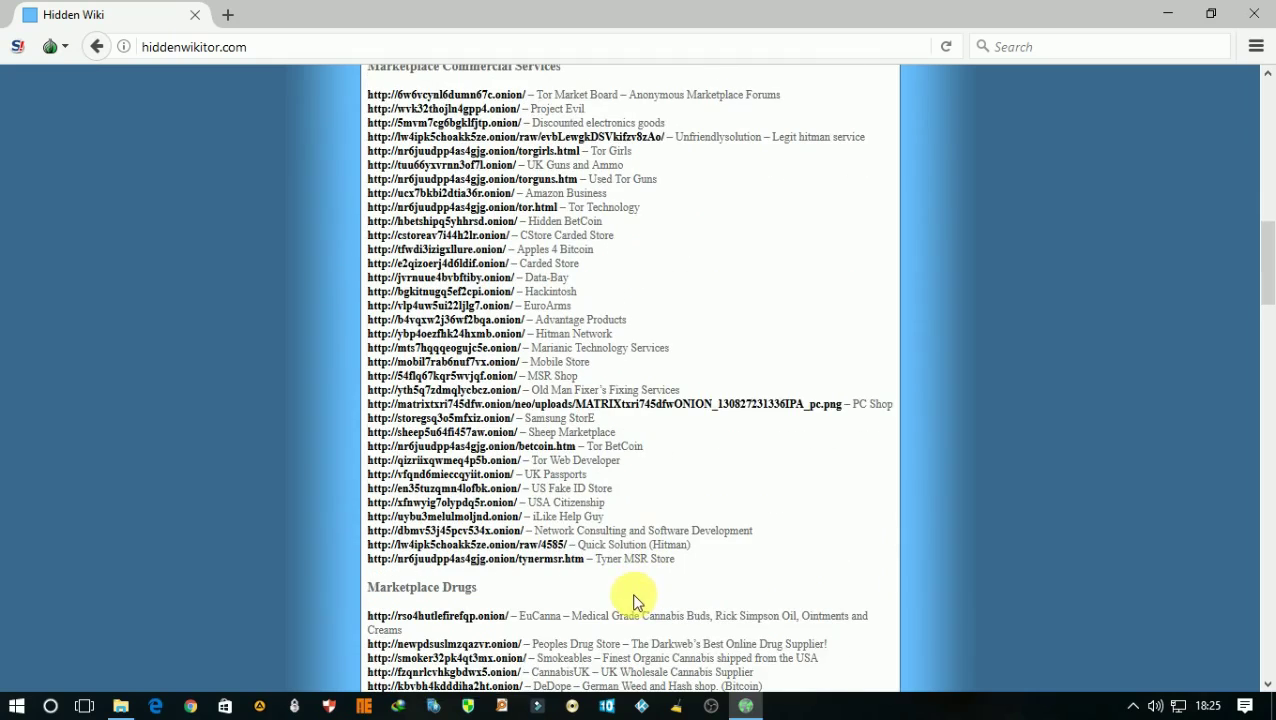
{"action": "scroll", "coordinate": [636, 600], "scroll_direction": "down", "scroll_amount": 4}
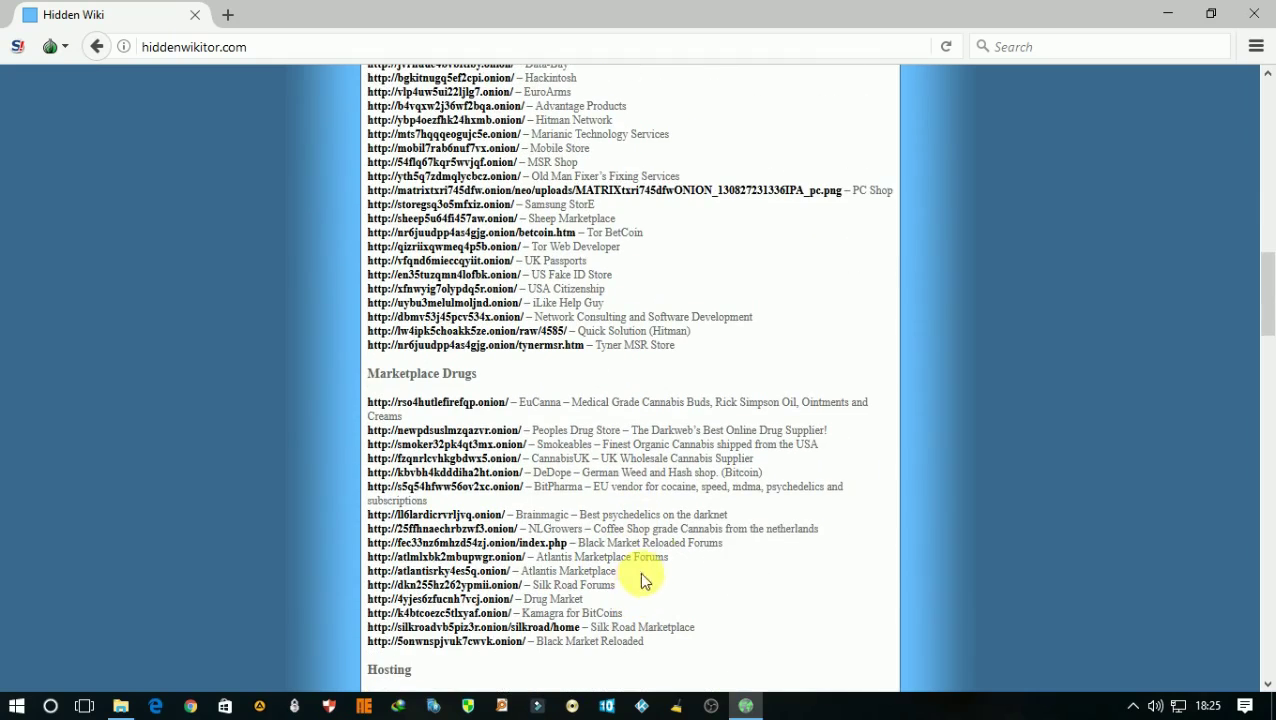
{"action": "scroll", "coordinate": [684, 584], "scroll_direction": "down", "scroll_amount": 6}
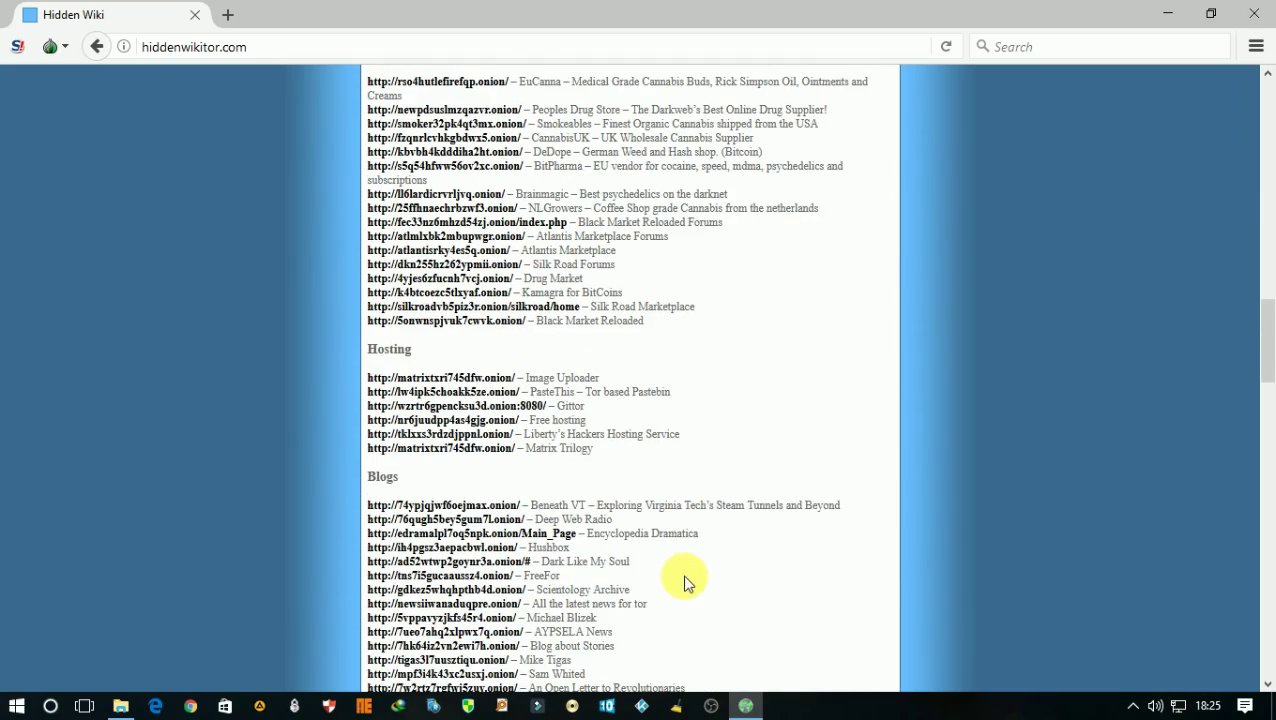
{"action": "scroll", "coordinate": [684, 584], "scroll_direction": "down", "scroll_amount": 6}
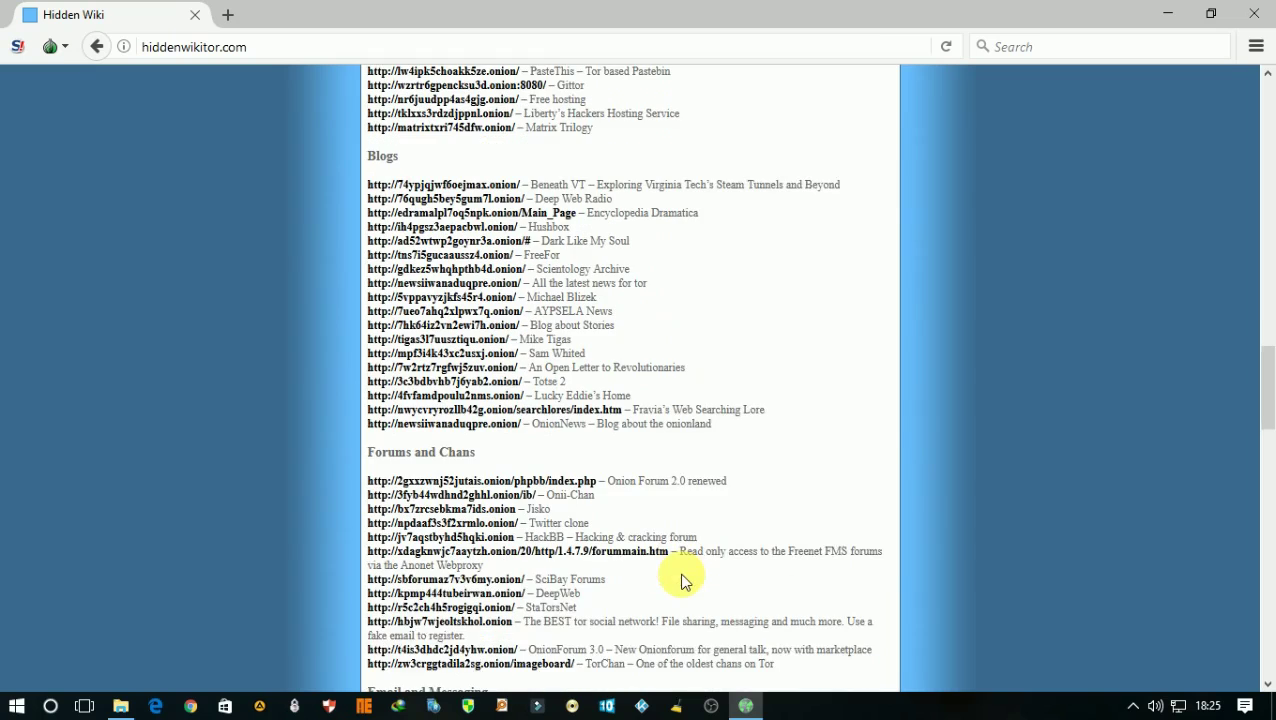
{"action": "scroll", "coordinate": [684, 582], "scroll_direction": "down", "scroll_amount": 4}
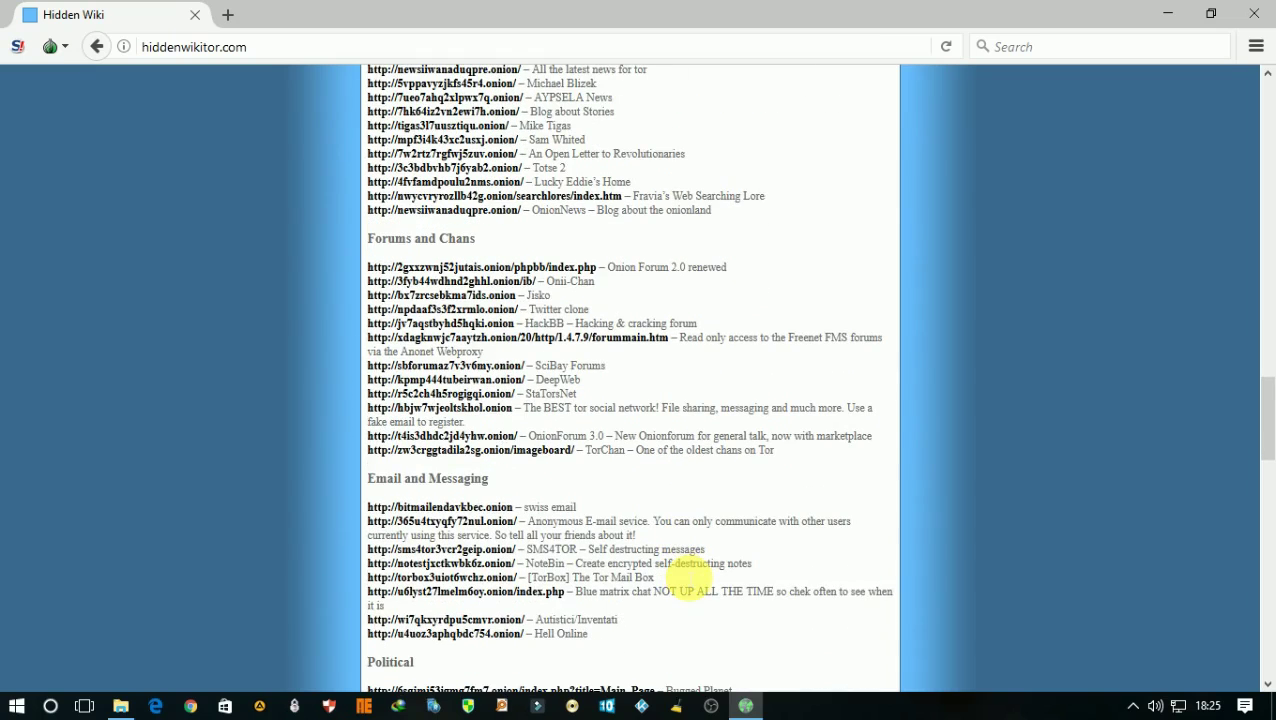
{"action": "scroll", "coordinate": [690, 578], "scroll_direction": "down", "scroll_amount": 2}
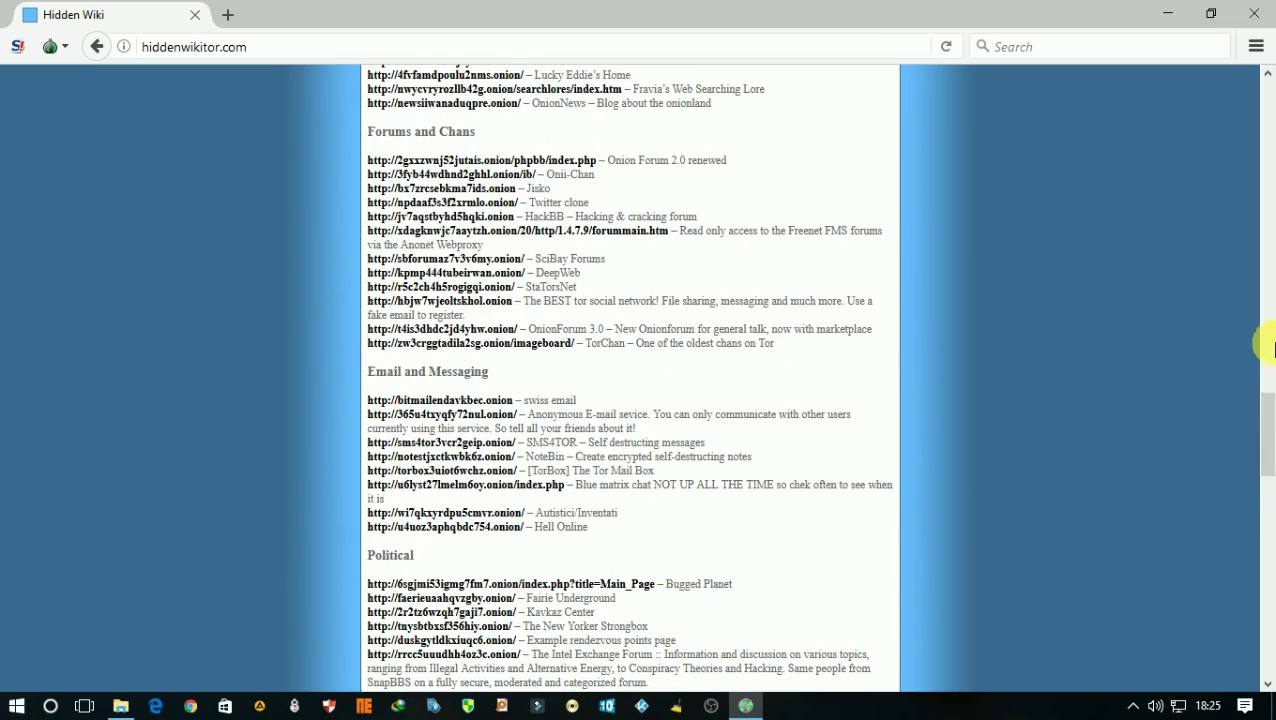
{"action": "left_click_drag", "start_coordinate": [1267, 432], "coordinate": [1267, 640]}
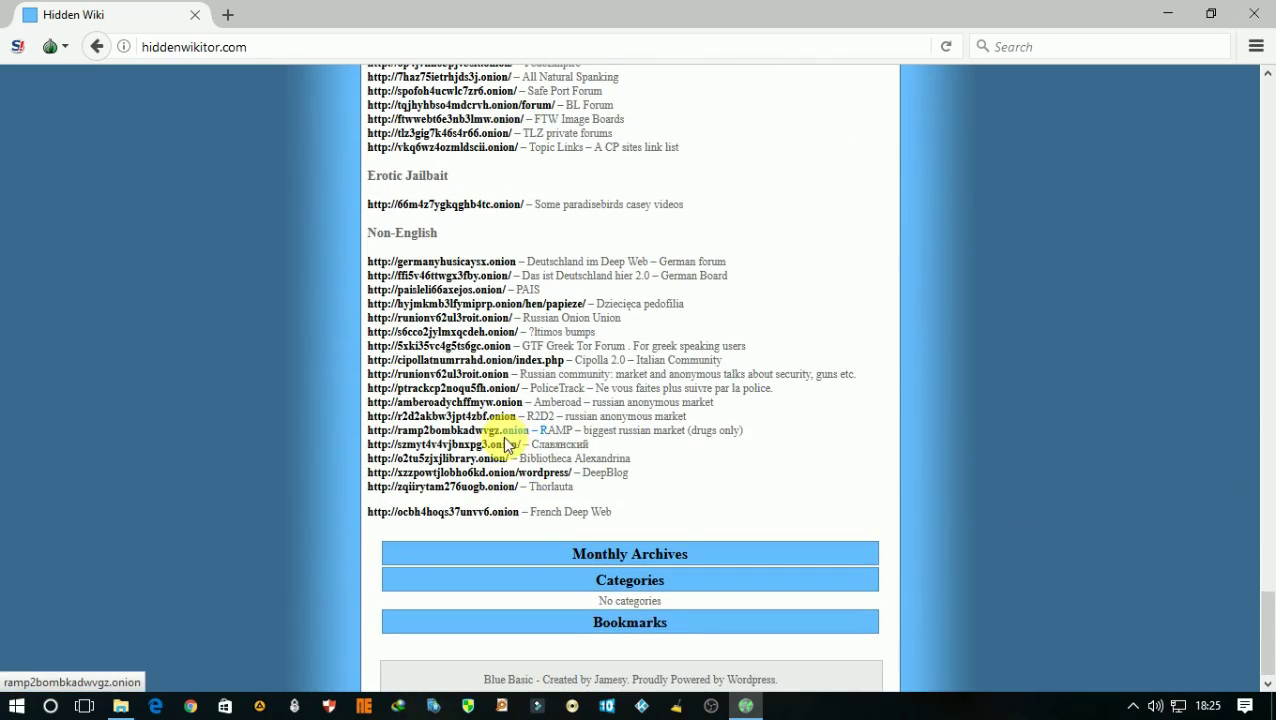
{"action": "scroll", "coordinate": [512, 470], "scroll_direction": "up", "scroll_amount": 6}
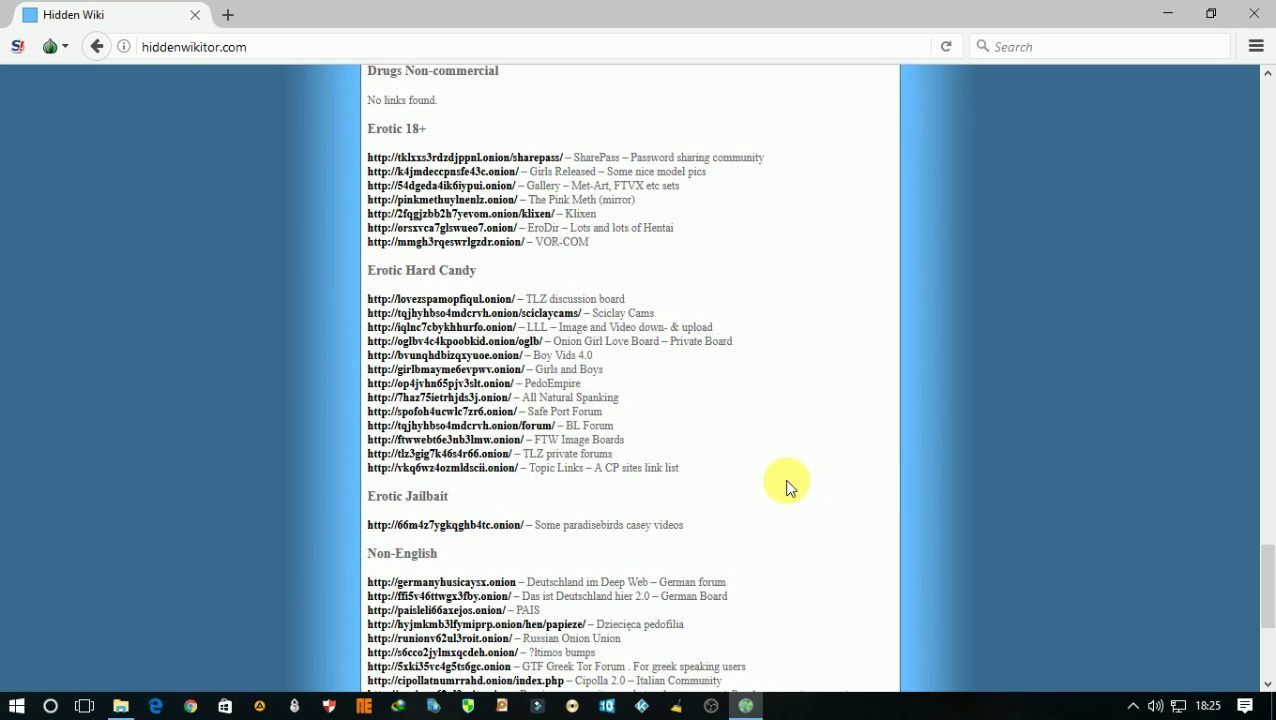
{"action": "scroll", "coordinate": [787, 487], "scroll_direction": "up", "scroll_amount": 4}
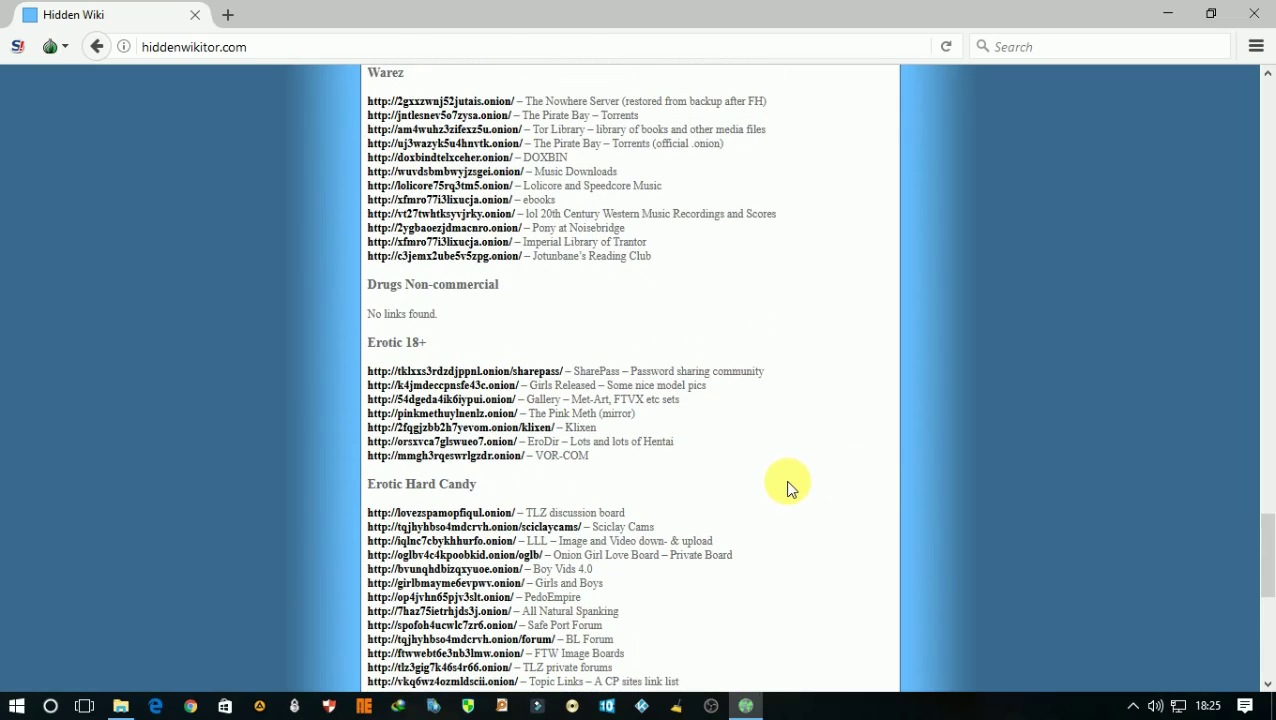
Step: Open the Matrix Trilogy onion link, highlight its .onion address, and enter the Image Uploader
{"action": "left_click", "coordinate": [443, 371]}
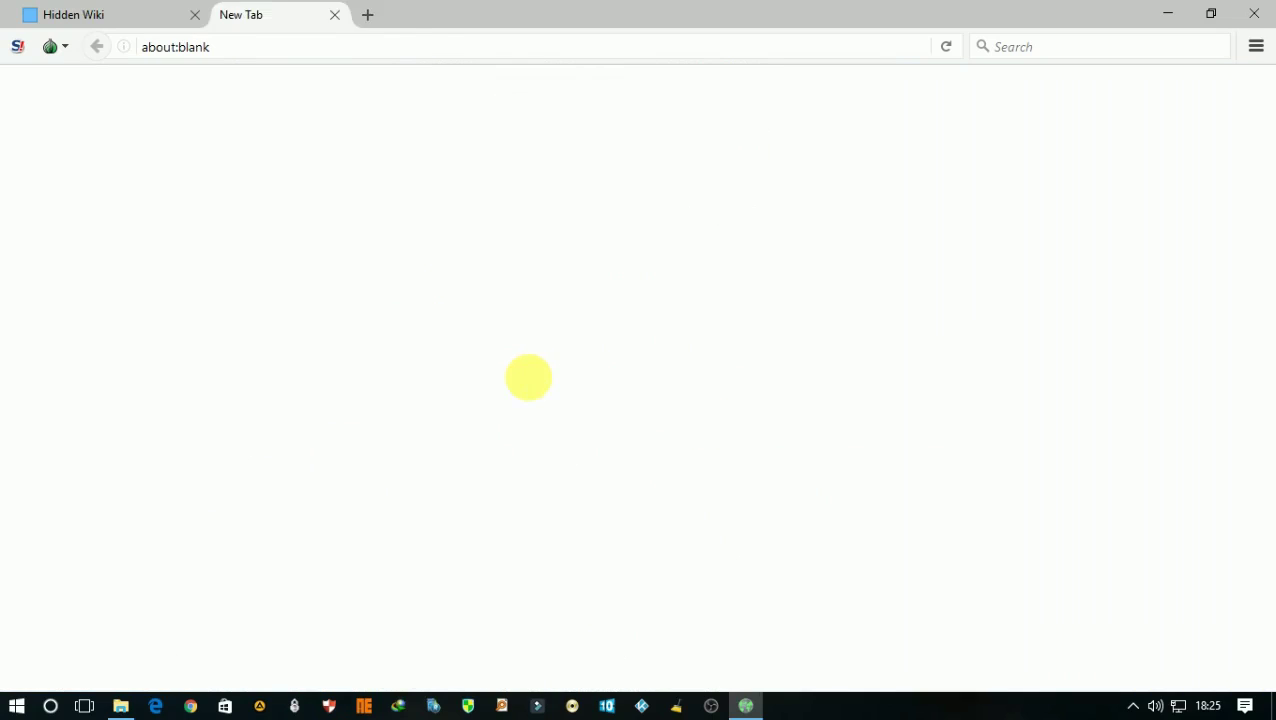
{"action": "left_click", "coordinate": [103, 11]}
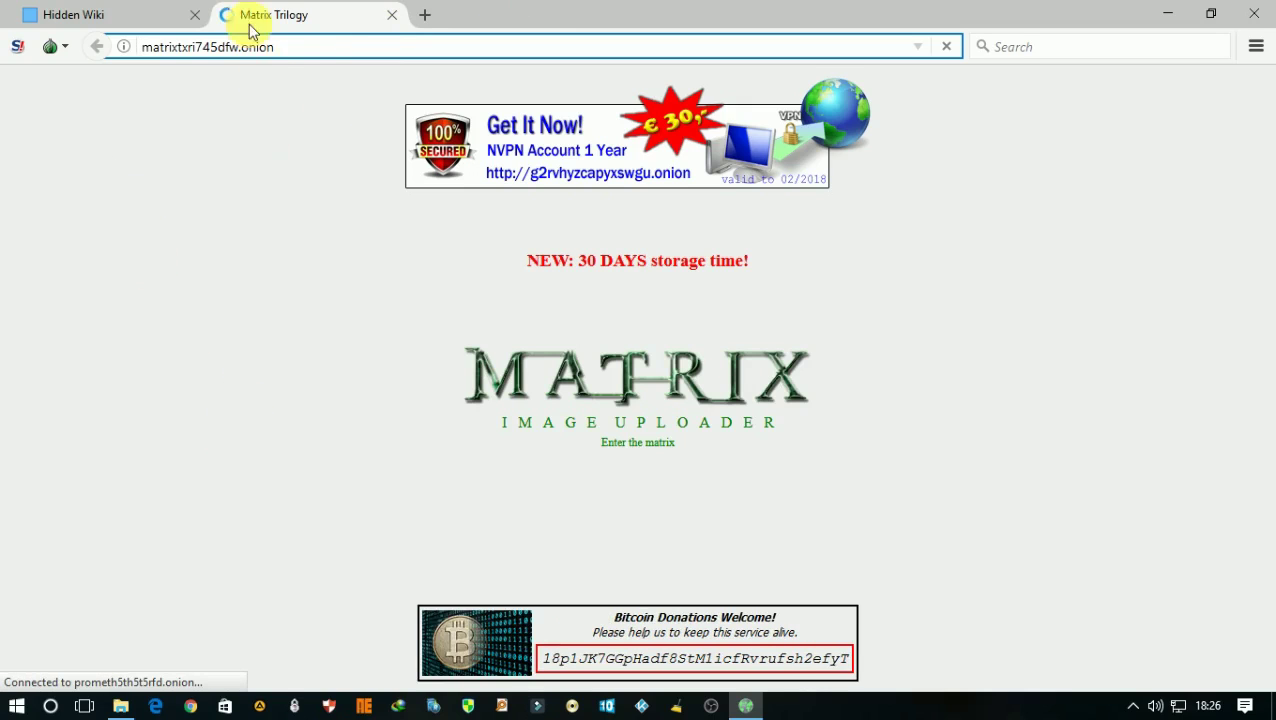
{"action": "left_click_drag", "start_coordinate": [308, 51], "coordinate": [222, 48]}
{"action": "left_click", "coordinate": [298, 47]}
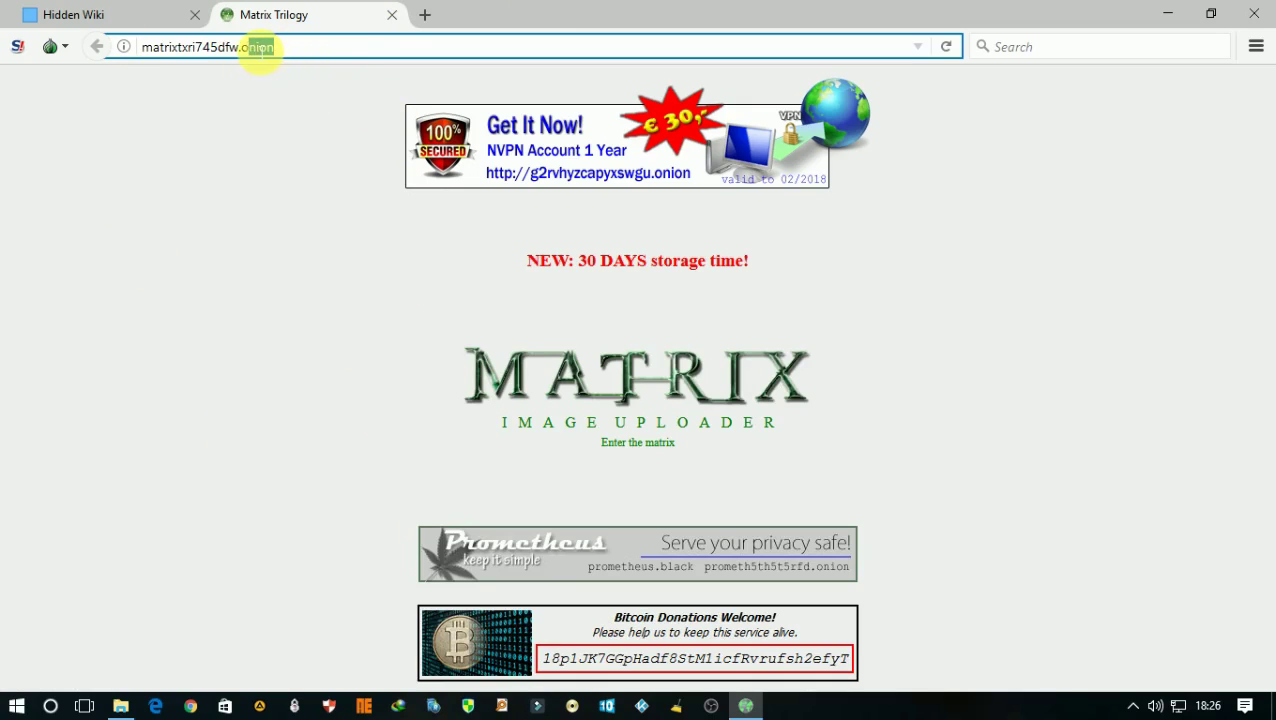
{"action": "double_click", "coordinate": [253, 47]}
{"action": "left_click_drag", "start_coordinate": [285, 49], "coordinate": [226, 52]}
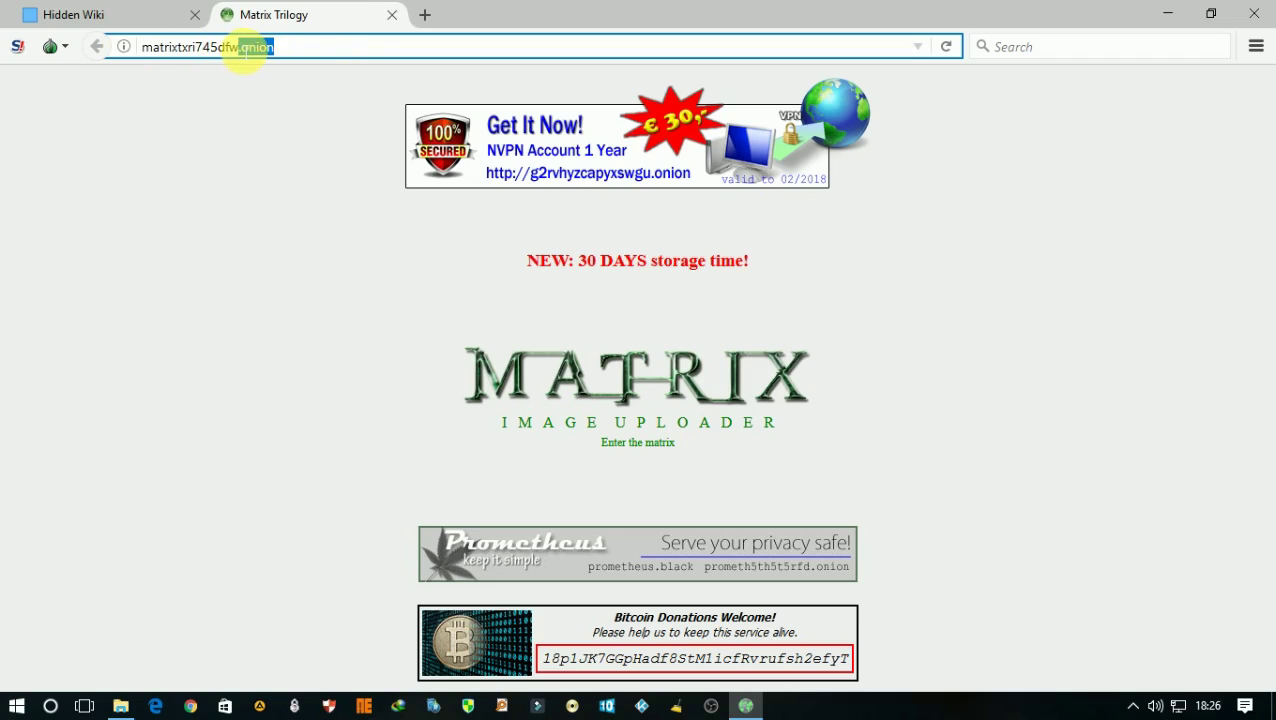
{"action": "left_click", "coordinate": [246, 48]}
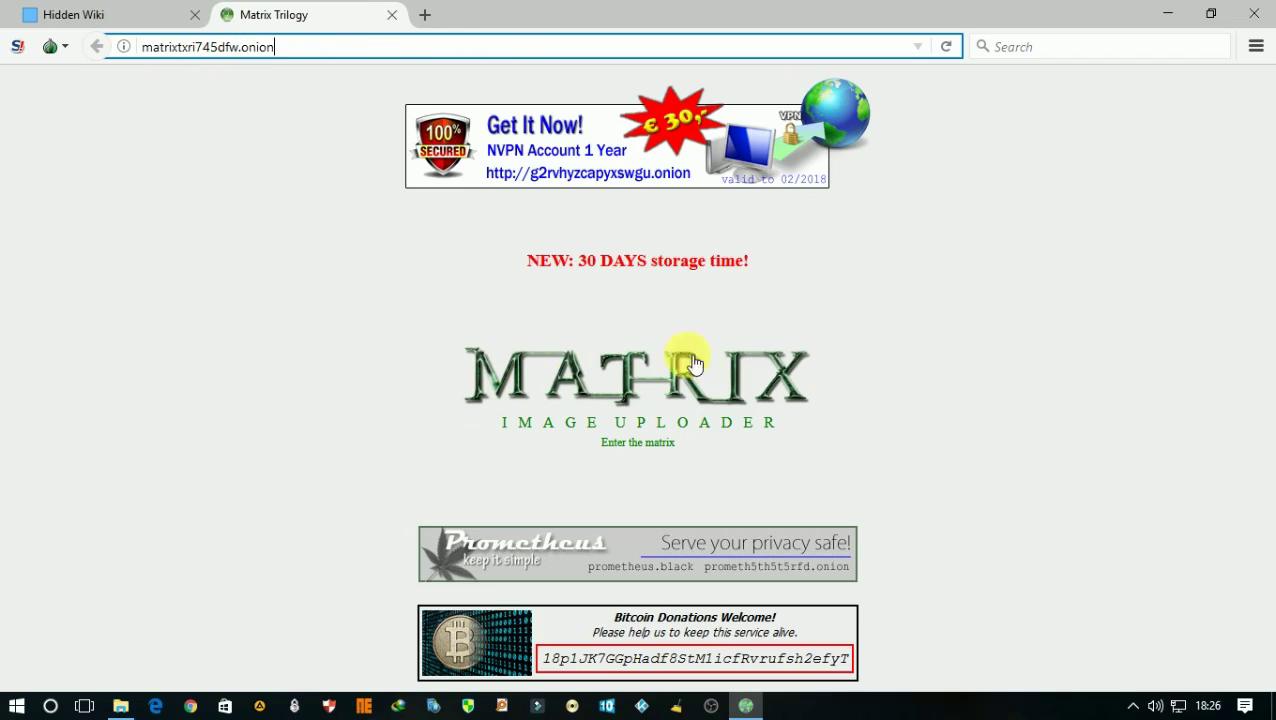
{"action": "left_click", "coordinate": [622, 382]}
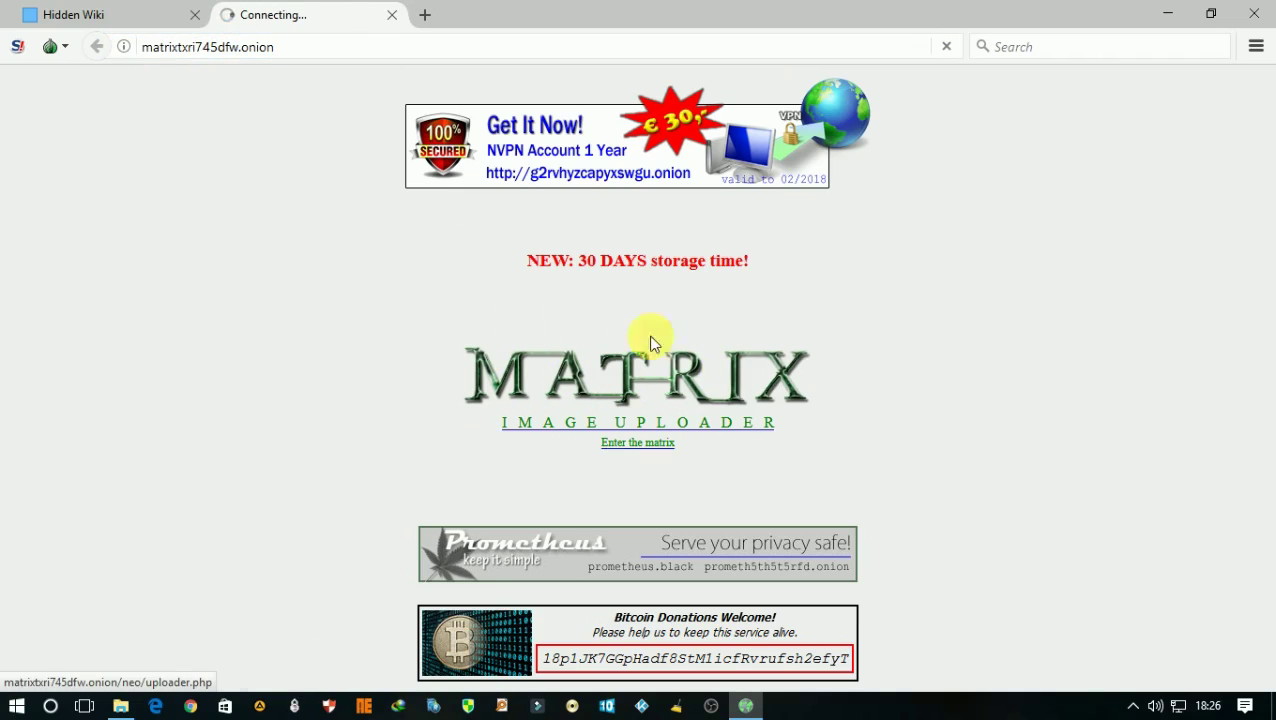
Step: Copy the Matrix Image Uploader's full .onion address and switch to Google Chrome
{"action": "scroll", "coordinate": [464, 518], "scroll_direction": "down", "scroll_amount": 2}
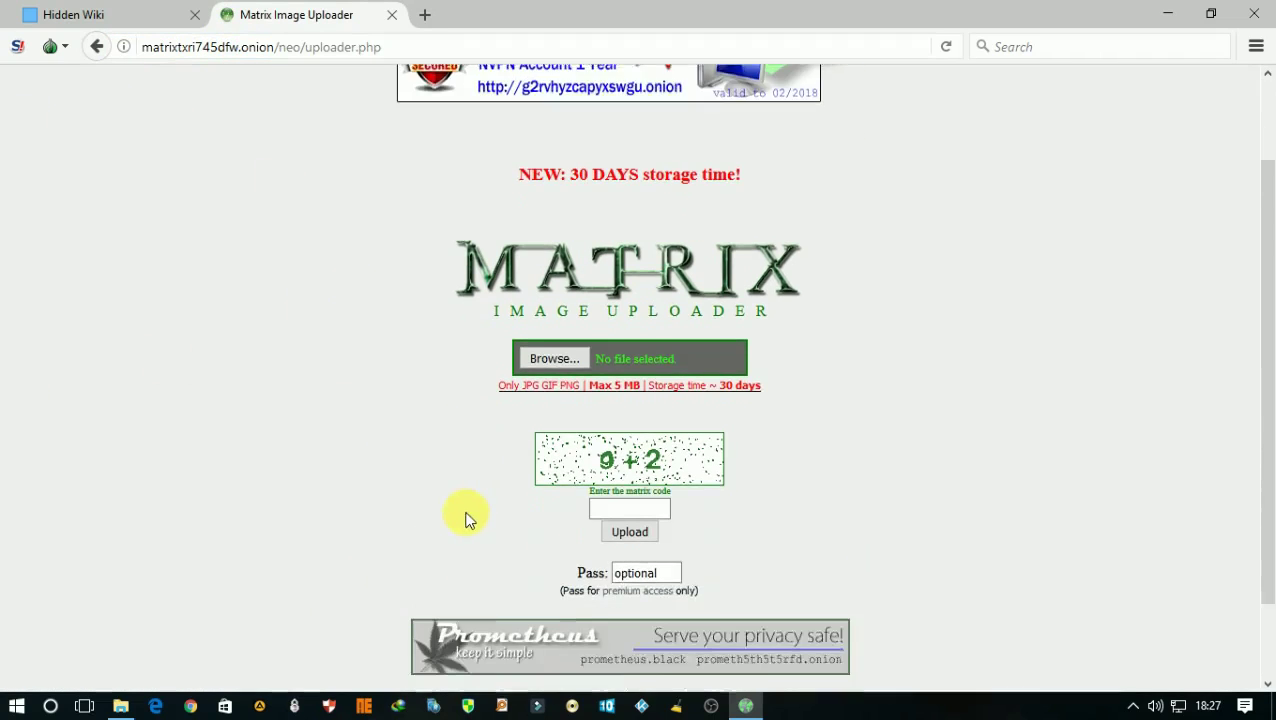
{"action": "scroll", "coordinate": [464, 518], "scroll_direction": "down", "scroll_amount": 2}
{"action": "scroll", "coordinate": [466, 504], "scroll_direction": "up", "scroll_amount": 5}
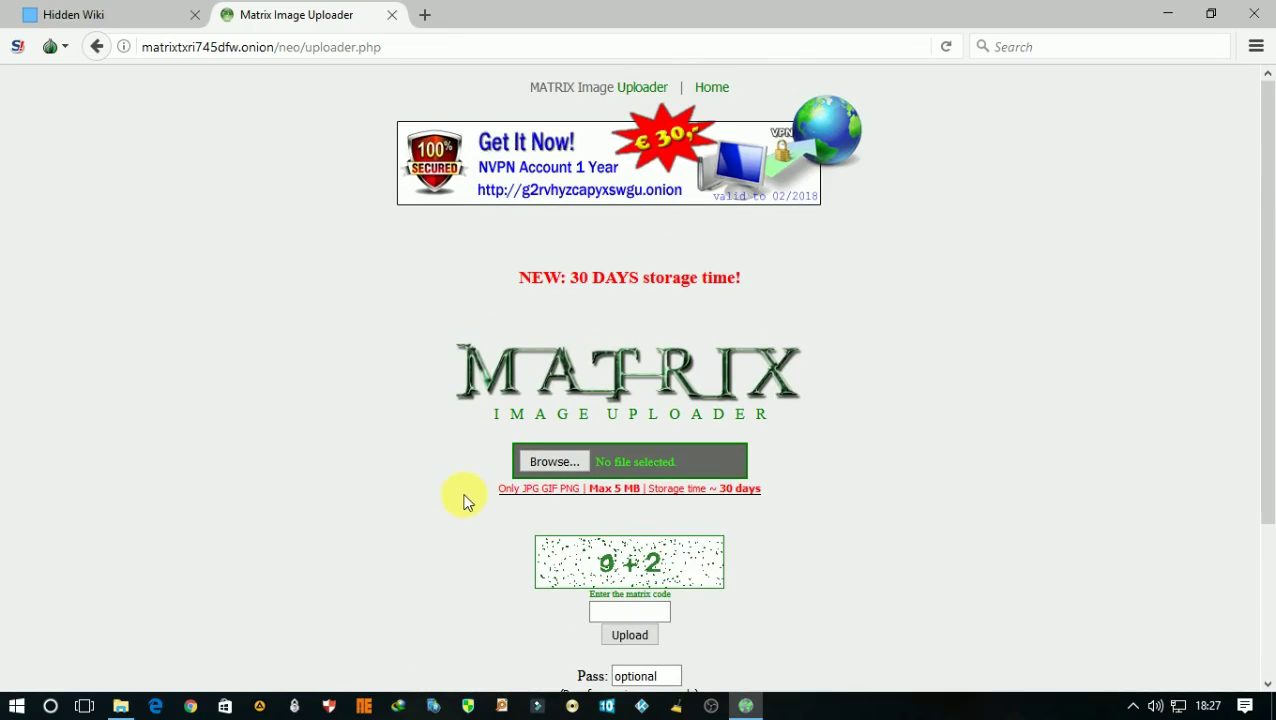
{"action": "left_click", "coordinate": [430, 48]}
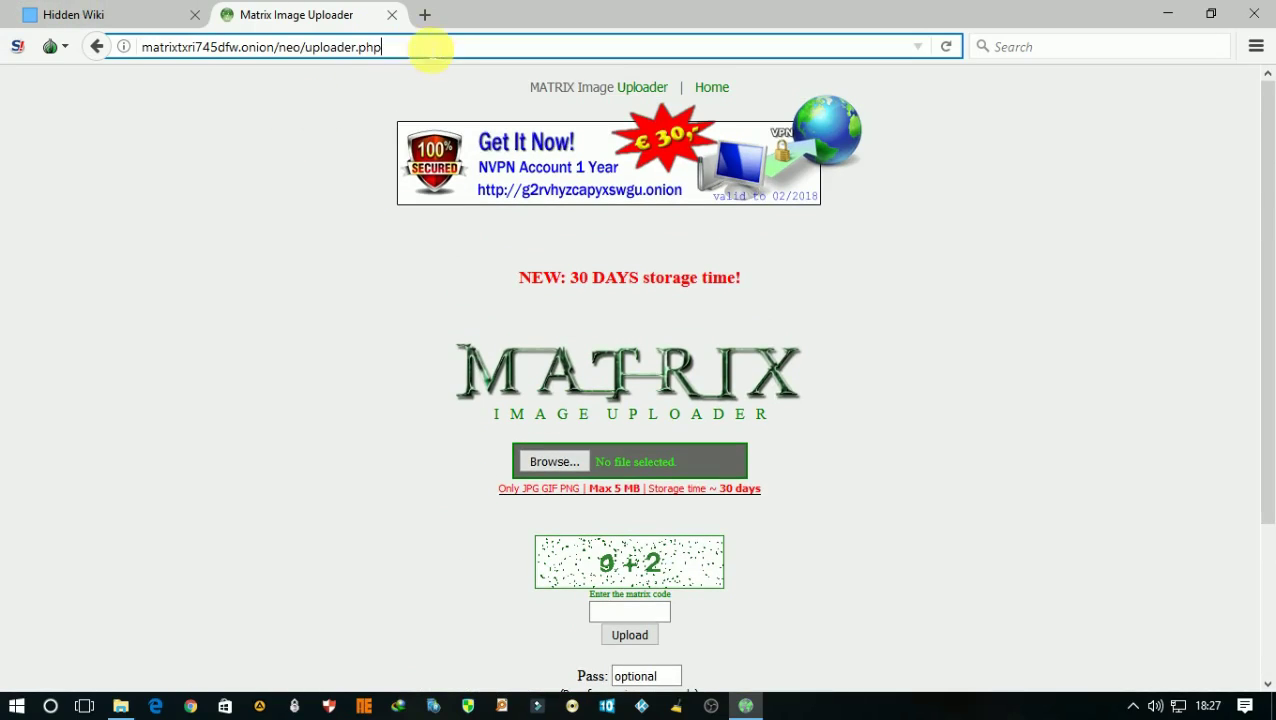
{"action": "left_click", "coordinate": [313, 143]}
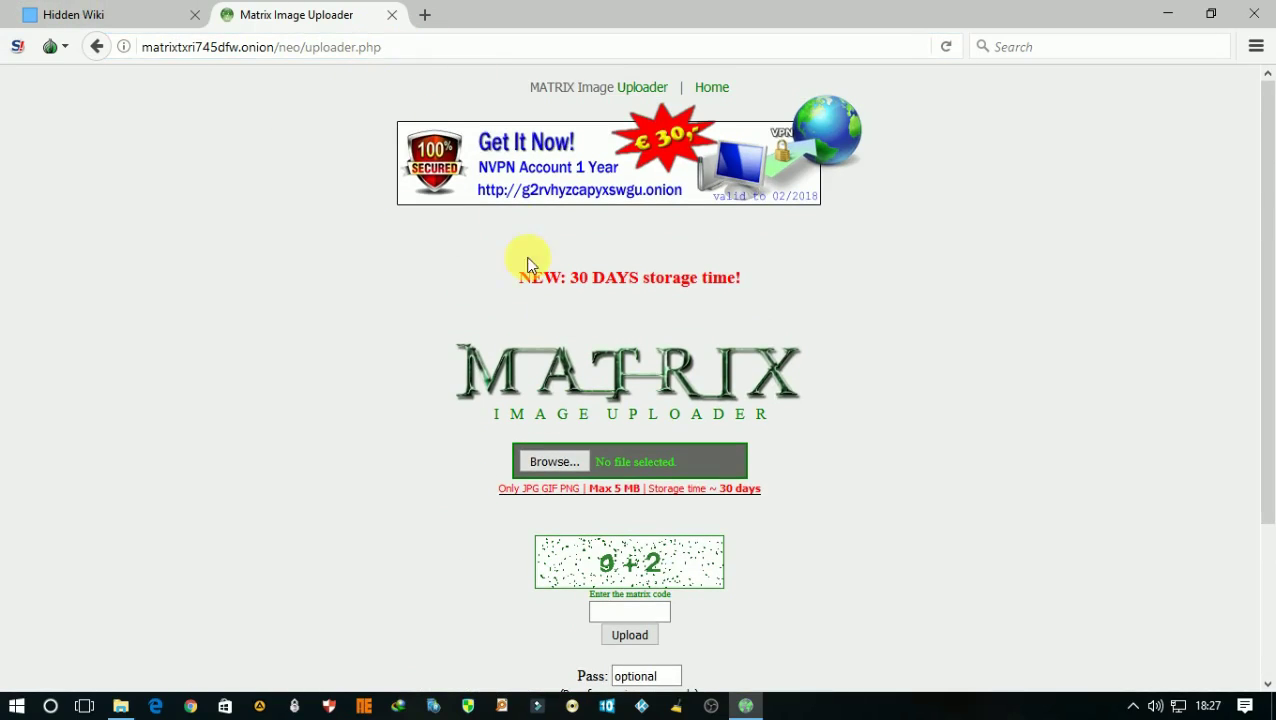
{"action": "left_click", "coordinate": [415, 52]}
{"action": "left_click", "coordinate": [412, 47]}
{"action": "left_click_drag", "start_coordinate": [412, 47], "coordinate": [142, 47]}
{"action": "right_click", "coordinate": [185, 45]}
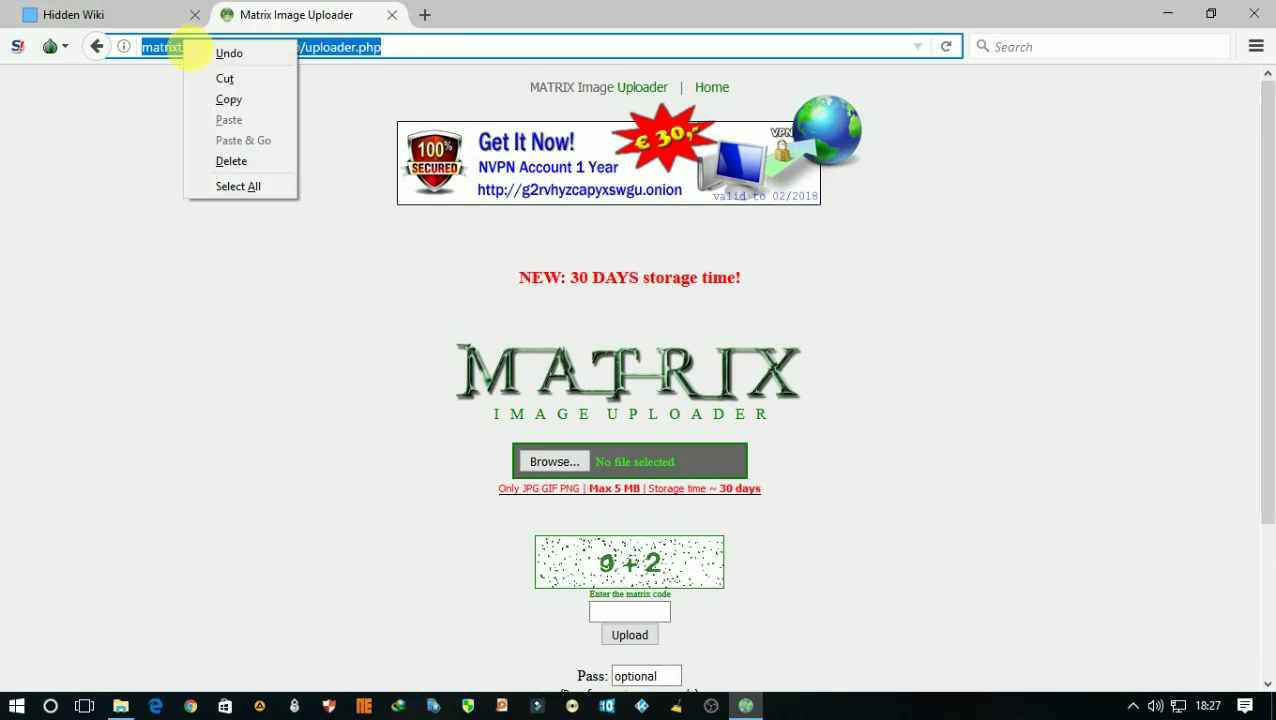
{"action": "left_click", "coordinate": [228, 100]}
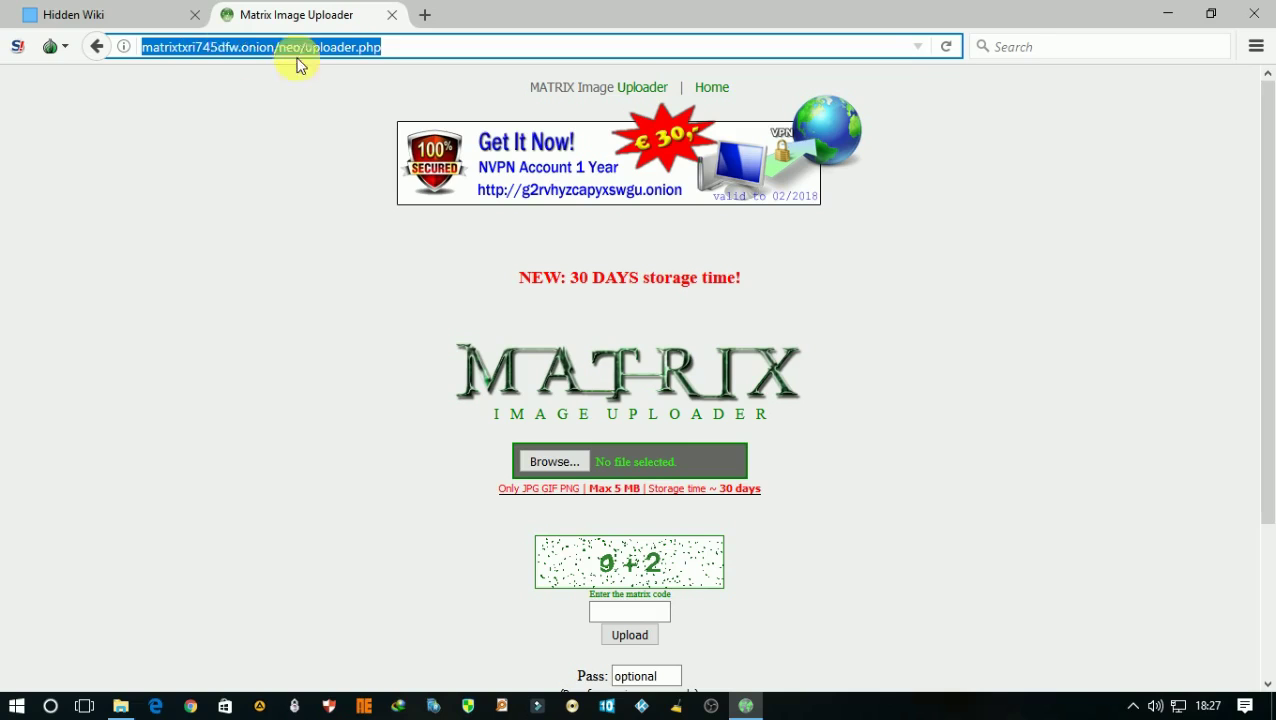
{"action": "left_click", "coordinate": [189, 706]}
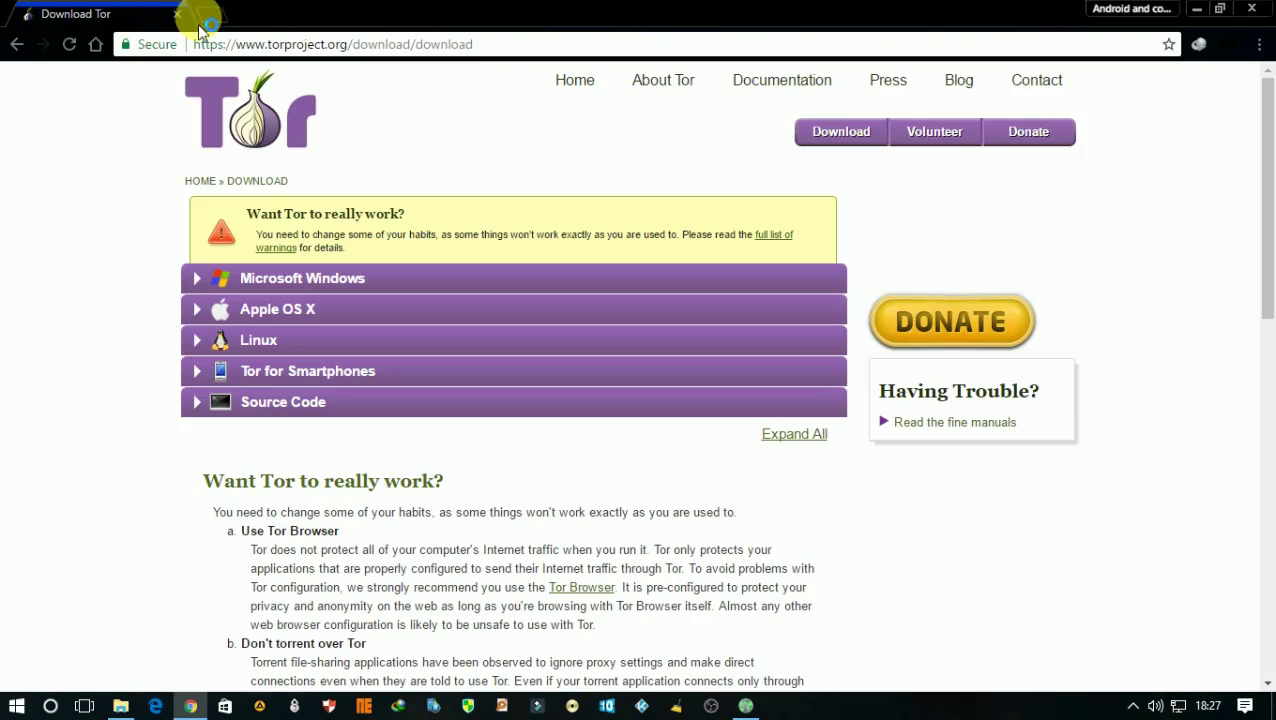
Step: Open a new blank tab in Chrome and close the Download Tor tab
{"action": "left_click", "coordinate": [202, 14]}
{"action": "left_click", "coordinate": [171, 14]}
{"action": "left_click", "coordinate": [177, 14]}
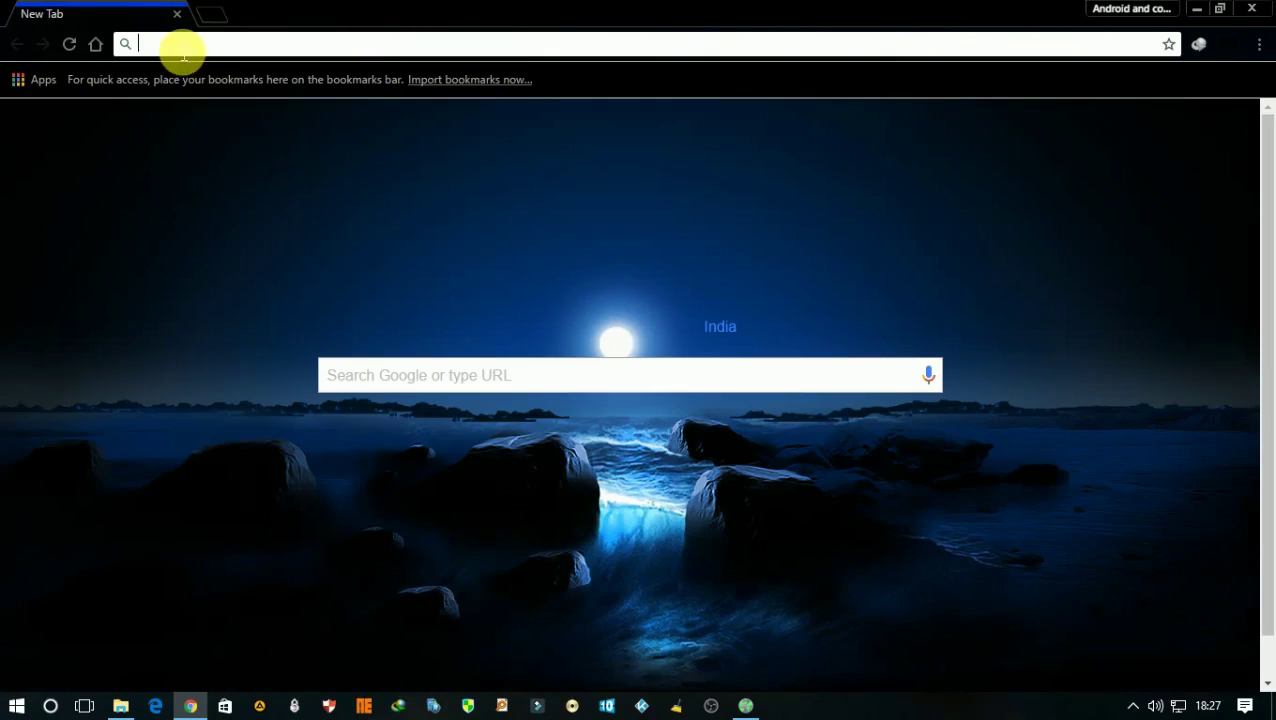
Step: Paste and load the .onion uploader address, which fails with ERR_NAME_NOT_RESOLVED
{"action": "right_click", "coordinate": [179, 46]}
{"action": "left_click", "coordinate": [215, 136]}
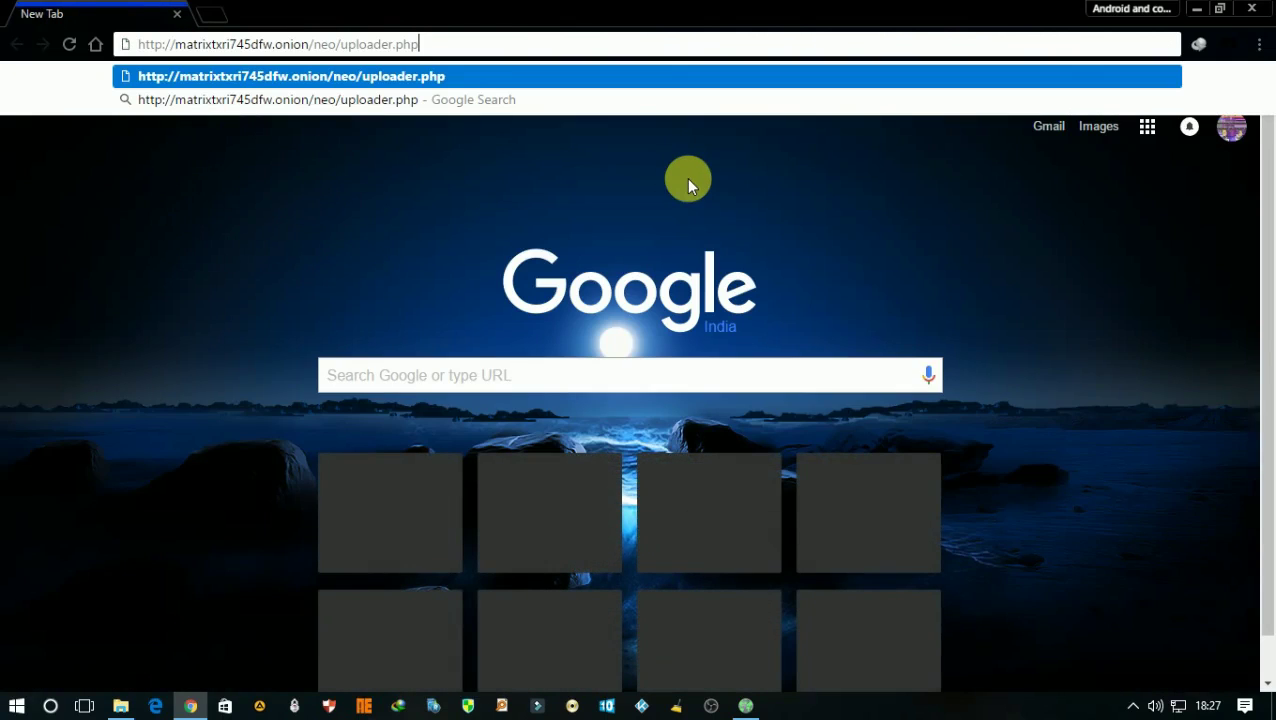
{"action": "key", "text": "Return"}
{"action": "left_click_drag", "start_coordinate": [680, 321], "coordinate": [732, 276]}
{"action": "left_click", "coordinate": [311, 273]}
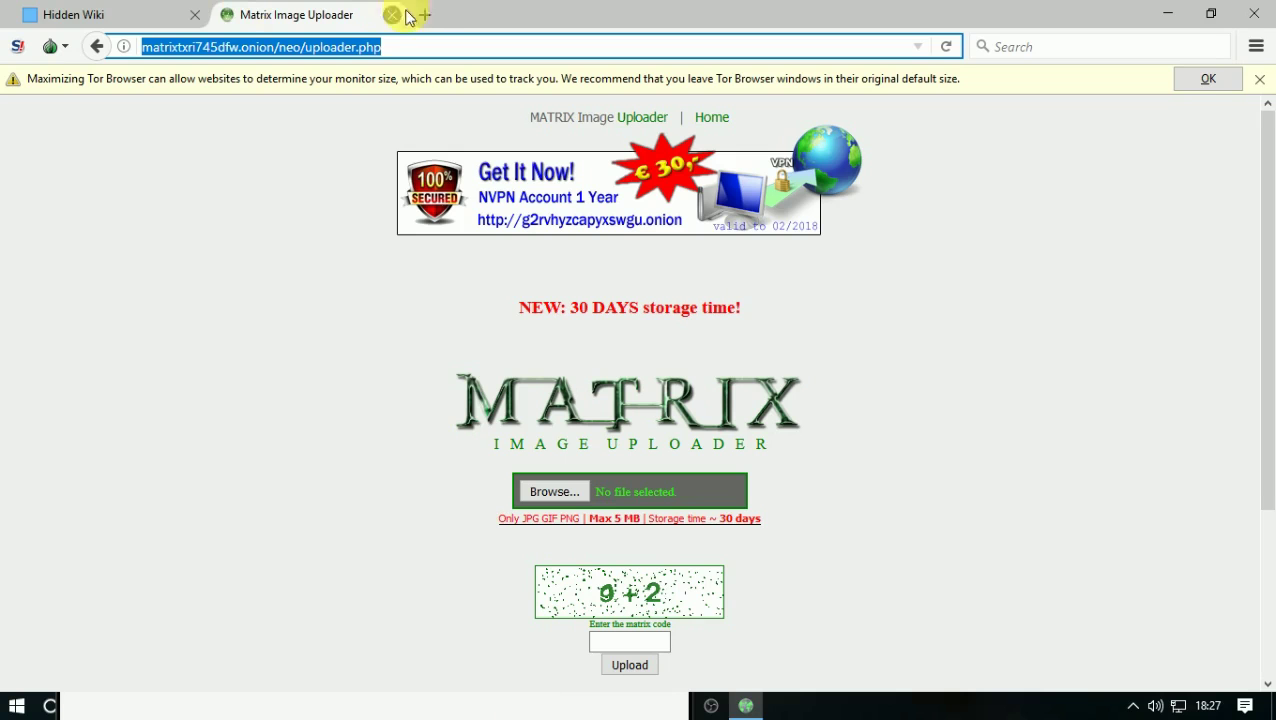
Step: View the Hidden Wiki tab and dismiss the warning about maximizing the window
{"action": "left_click", "coordinate": [57, 12]}
{"action": "scroll", "coordinate": [544, 592], "scroll_direction": "down", "scroll_amount": 1}
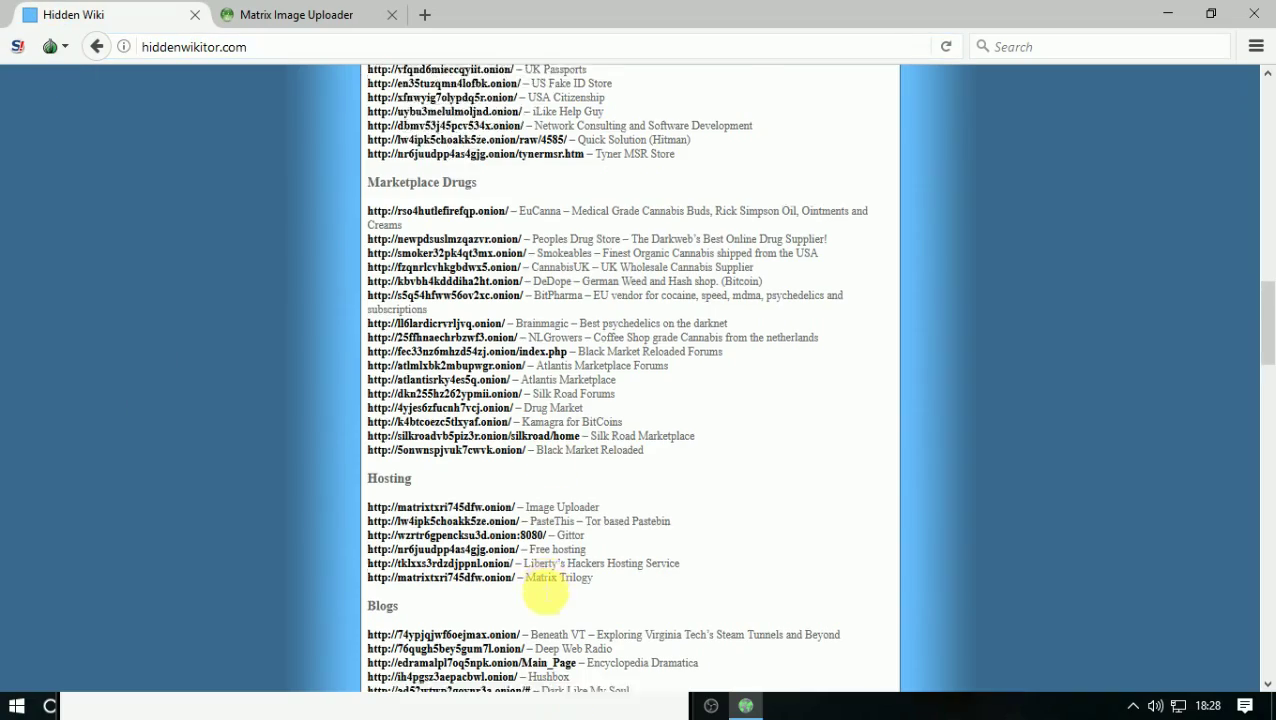
{"action": "scroll", "coordinate": [544, 592], "scroll_direction": "down", "scroll_amount": 10}
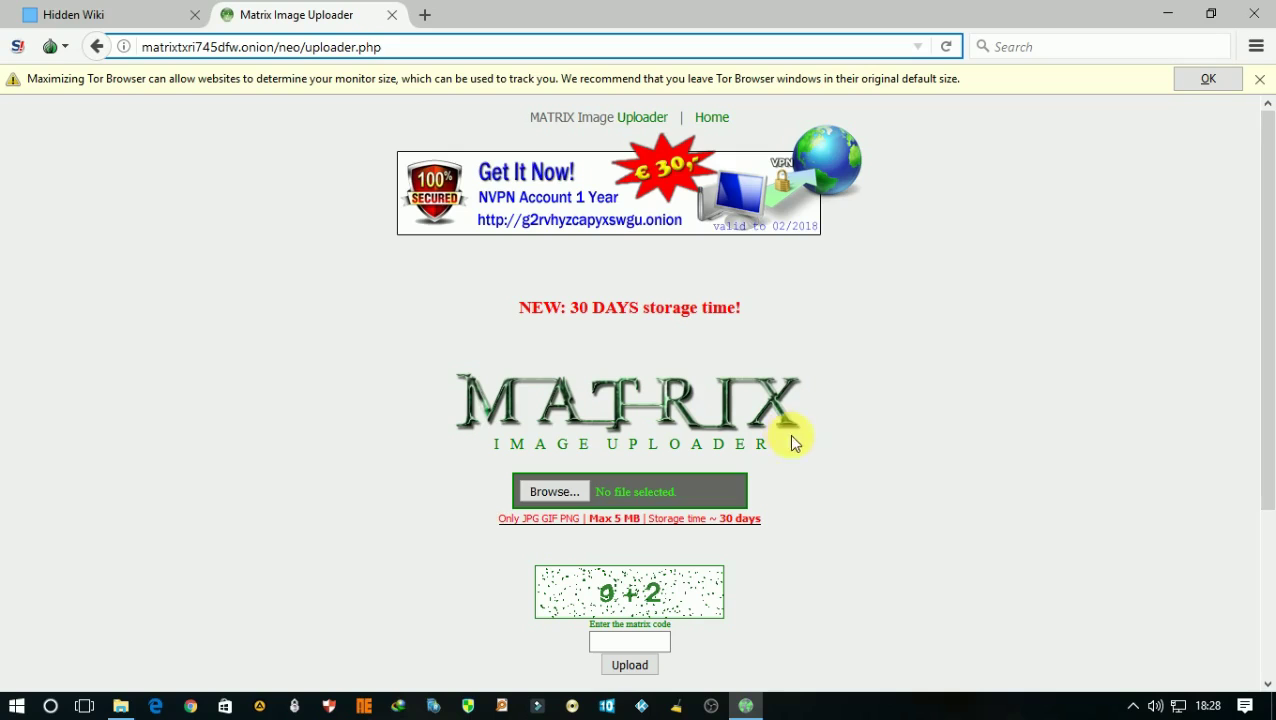
{"action": "left_click", "coordinate": [1259, 78]}
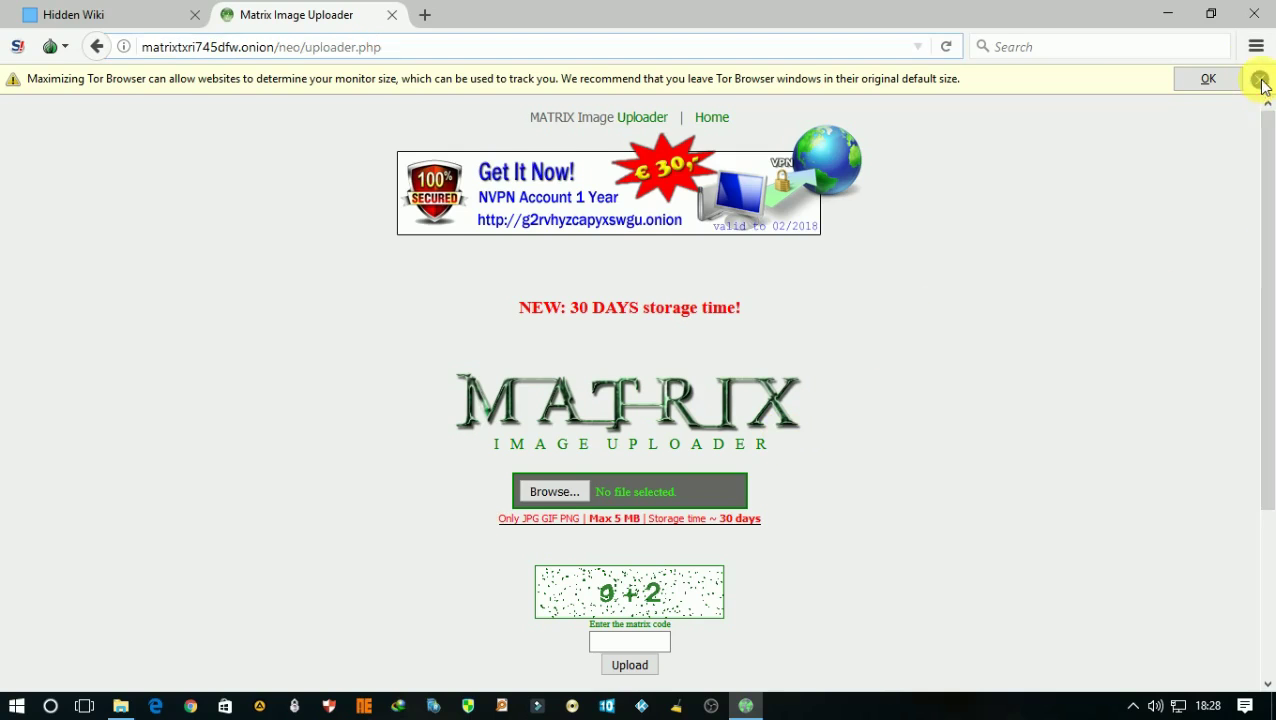
Step: Close the Matrix Image Uploader and Hidden Wiki tabs, then re-maximize the window
{"action": "left_click", "coordinate": [250, 56]}
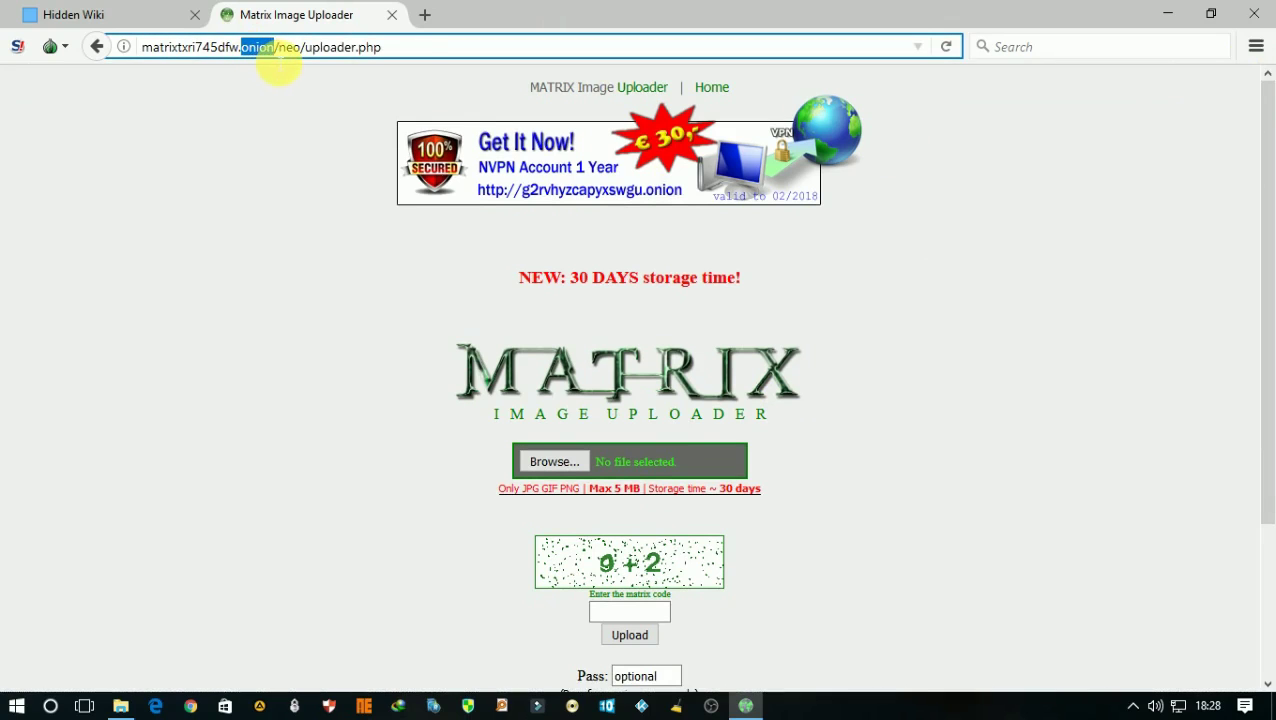
{"action": "left_click", "coordinate": [393, 15]}
{"action": "scroll", "coordinate": [535, 454], "scroll_direction": "down", "scroll_amount": 5}
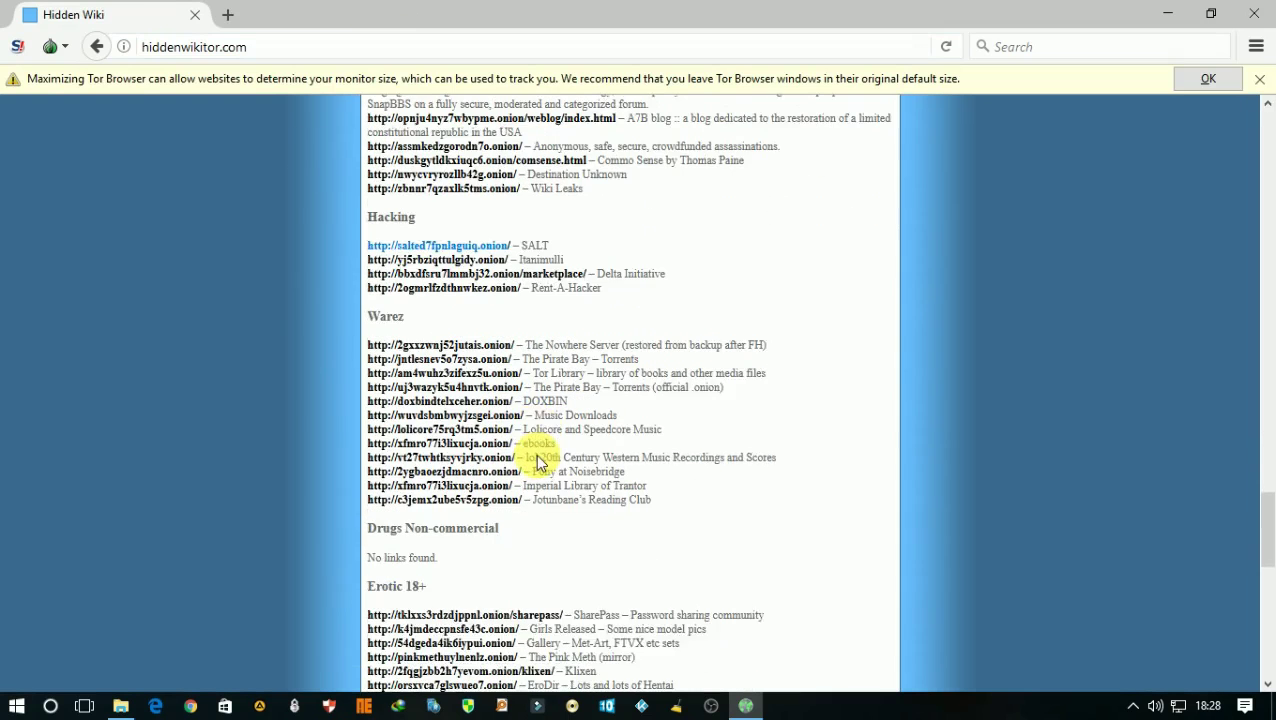
{"action": "left_click", "coordinate": [194, 14]}
{"action": "left_click_drag", "start_coordinate": [510, 8], "coordinate": [575, 11]}
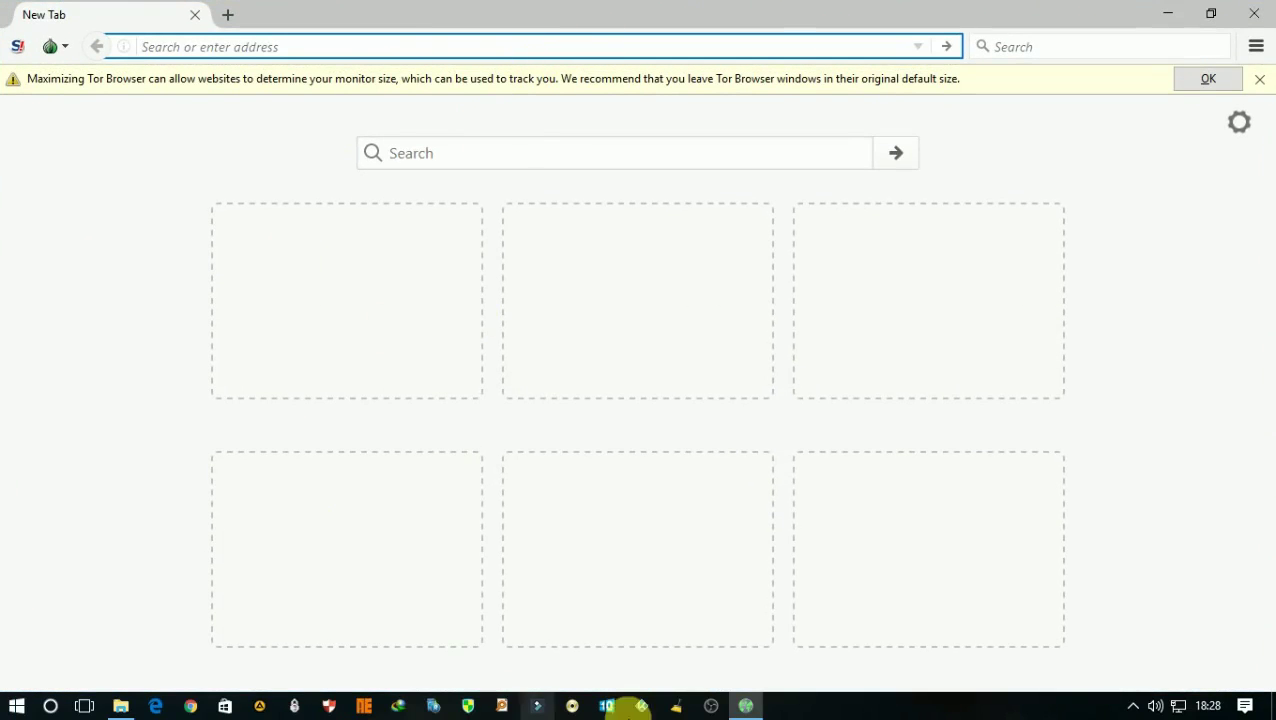